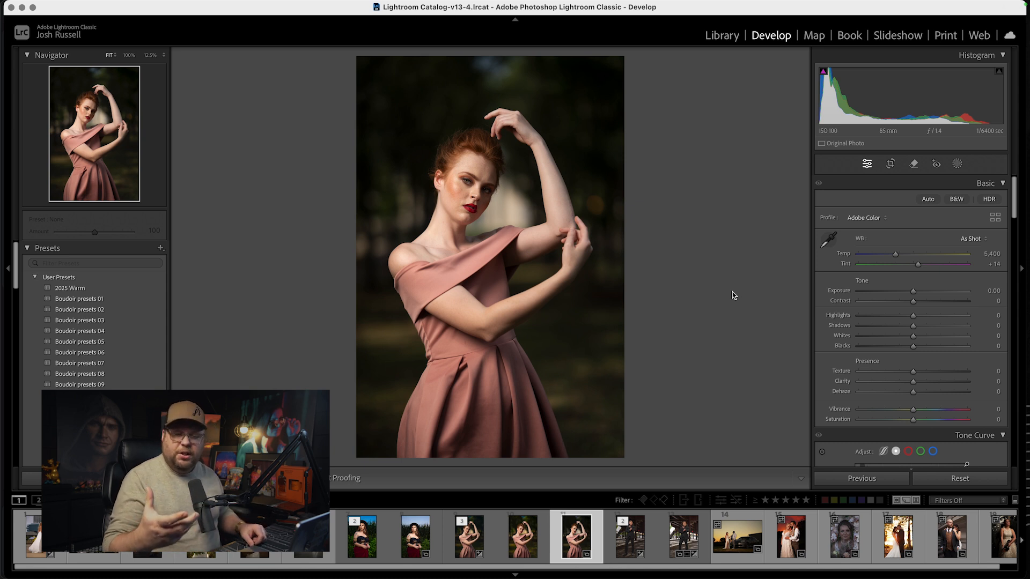
# - Create a background mask on the portrait and set its Shadows to 60 and Saturation to 40
pyautogui.click(957, 165)
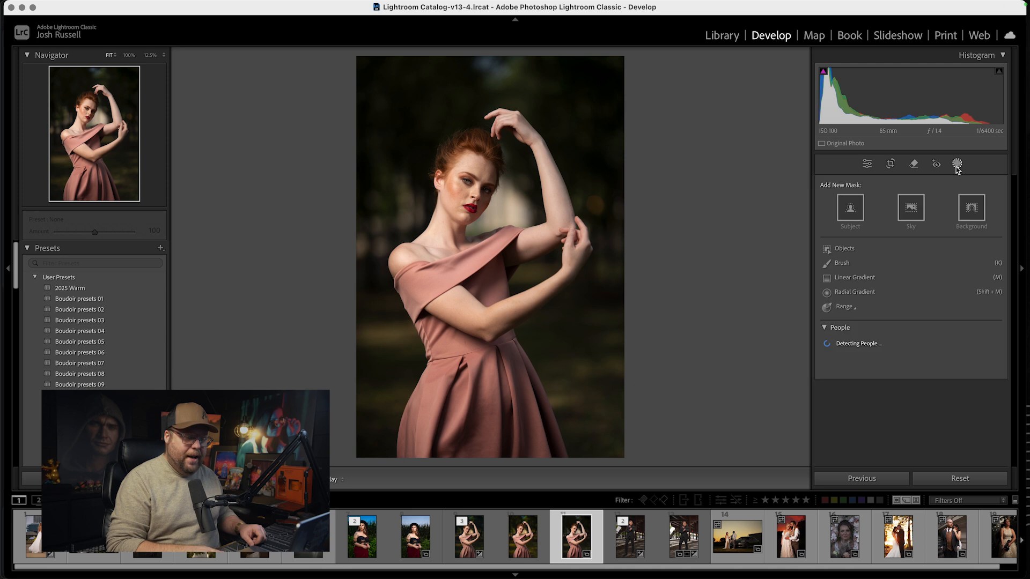
pyautogui.click(968, 208)
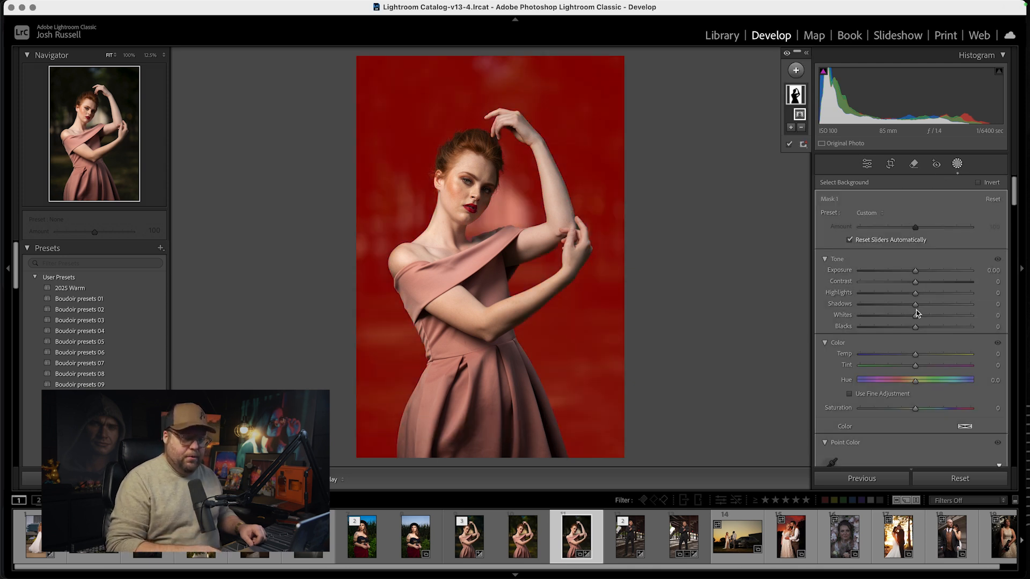
pyautogui.moveTo(916, 305); pyautogui.dragTo(948, 306)
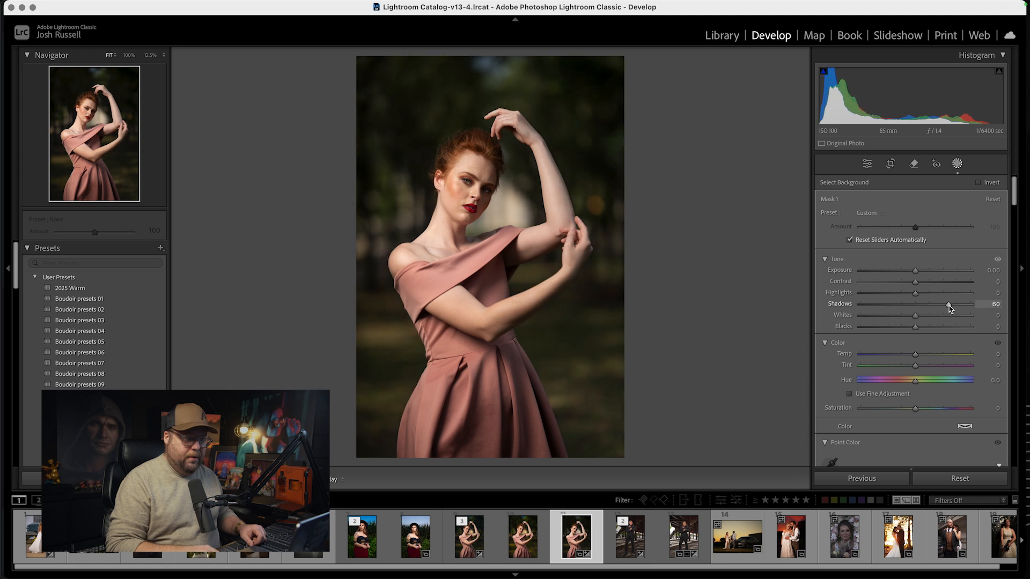
pyautogui.moveTo(915, 409); pyautogui.dragTo(937, 405)
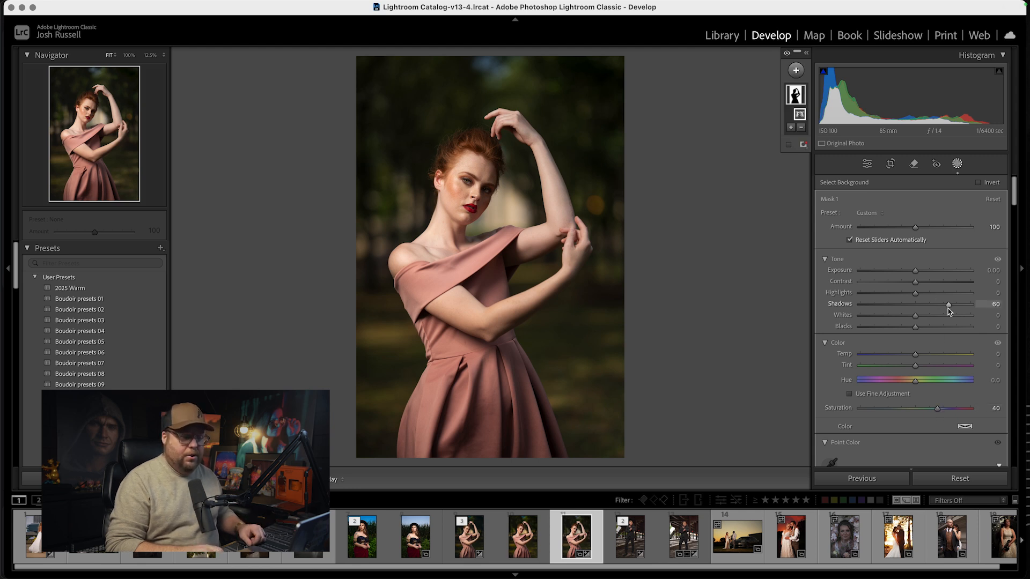
pyautogui.press('Escape')
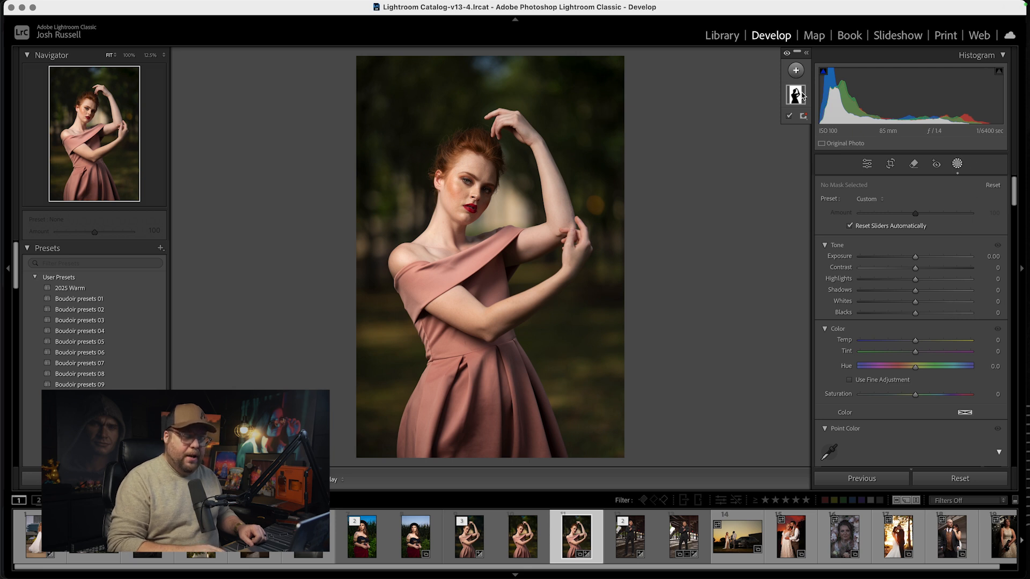
# - Add a subject mask over the woman and set its Shadows to 40
pyautogui.click(796, 70)
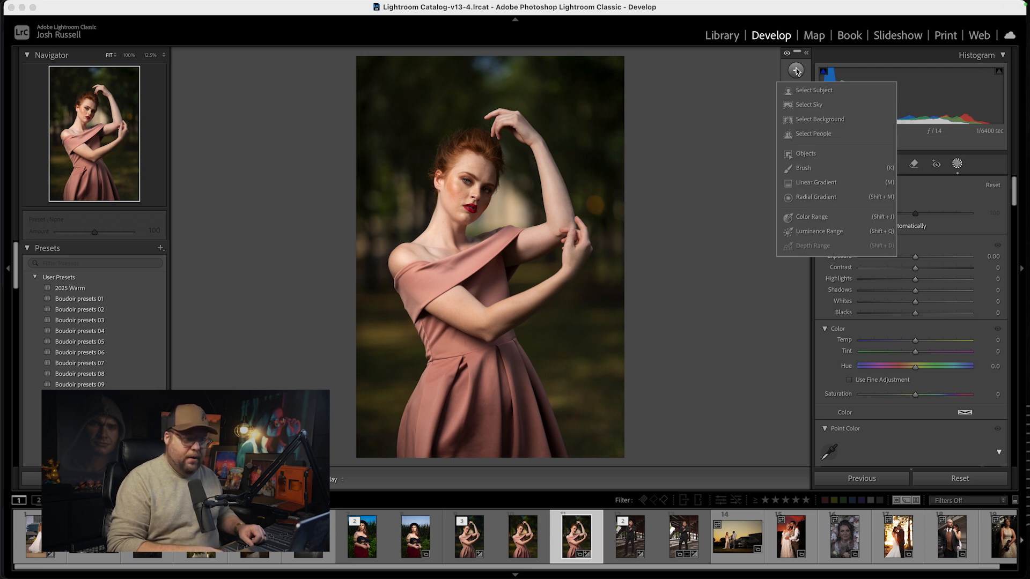
pyautogui.click(809, 93)
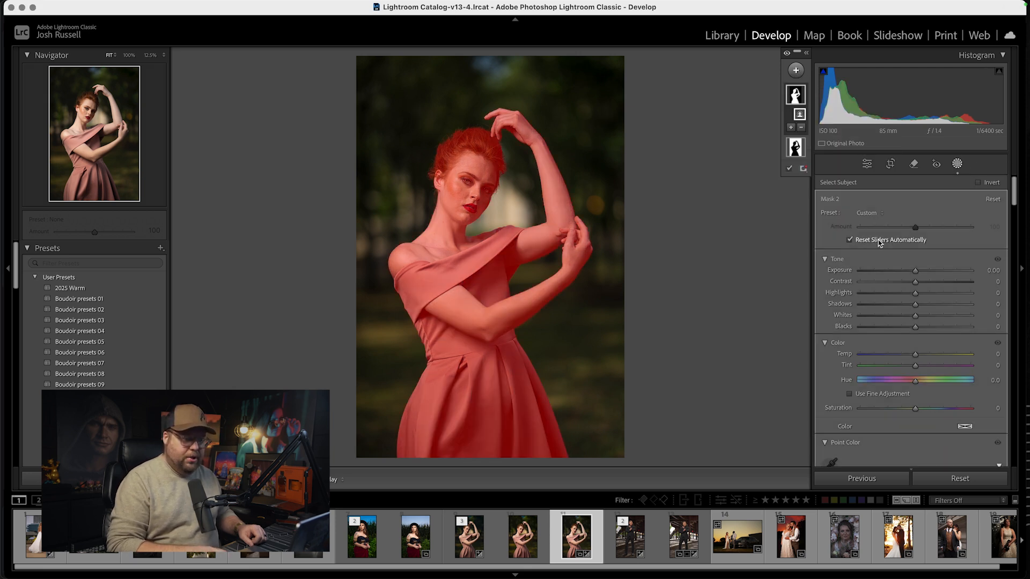
pyautogui.moveTo(920, 306); pyautogui.dragTo(938, 304)
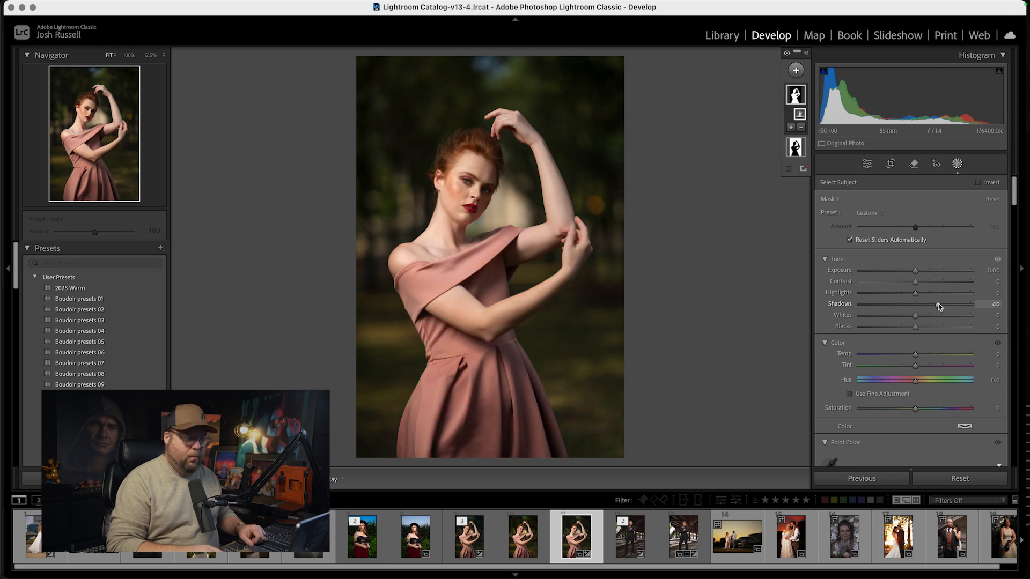
# - Leave masking and set the whole photo's Vibrance to +40
pyautogui.click(488, 204)
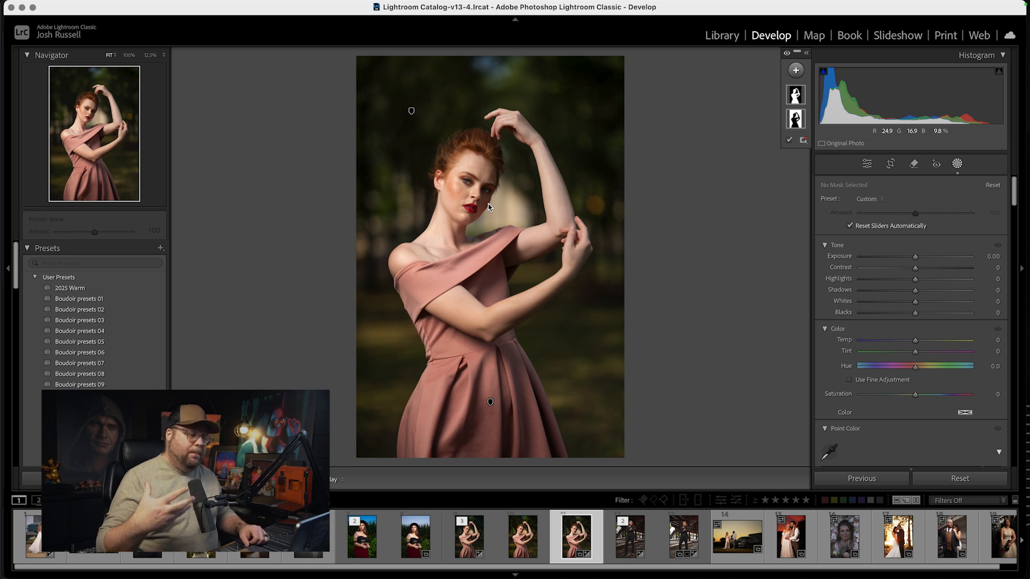
pyautogui.hotkey('shift', 'w')
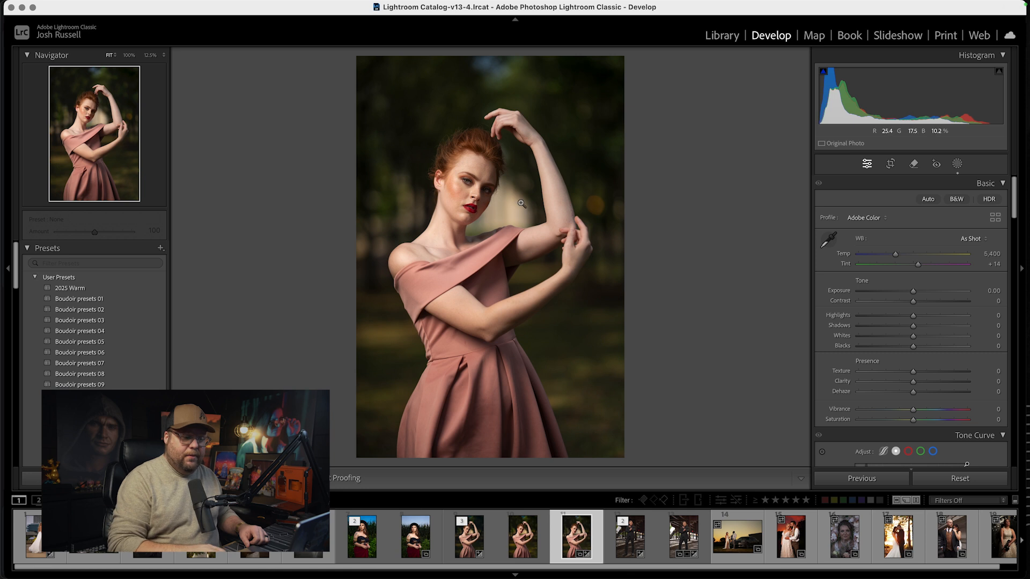
pyautogui.moveTo(912, 410); pyautogui.dragTo(936, 412)
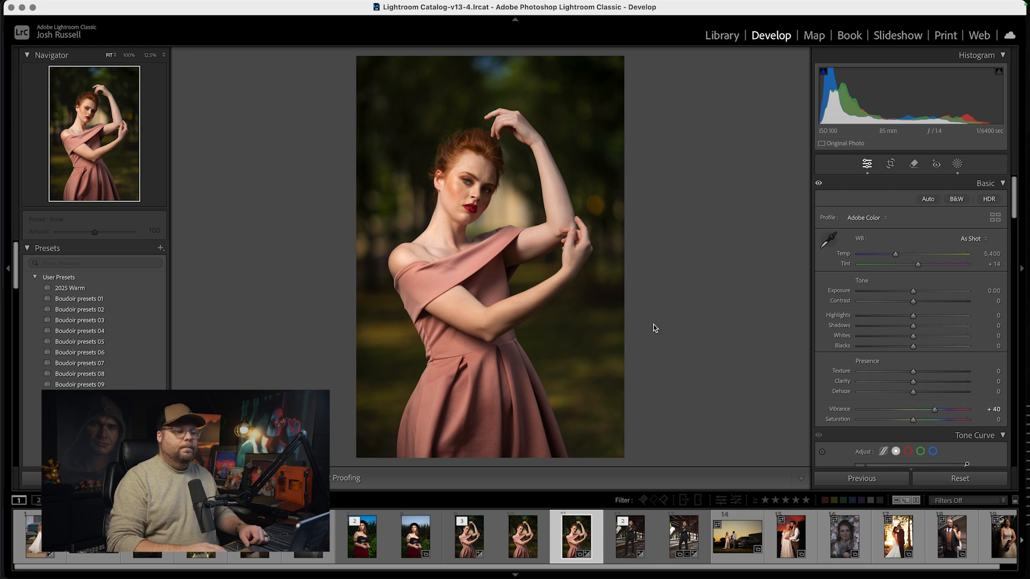
# - Send a copy of the photo with Lightroom adjustments to Evoto Photo Editor for editing
pyautogui.rightClick(538, 244)
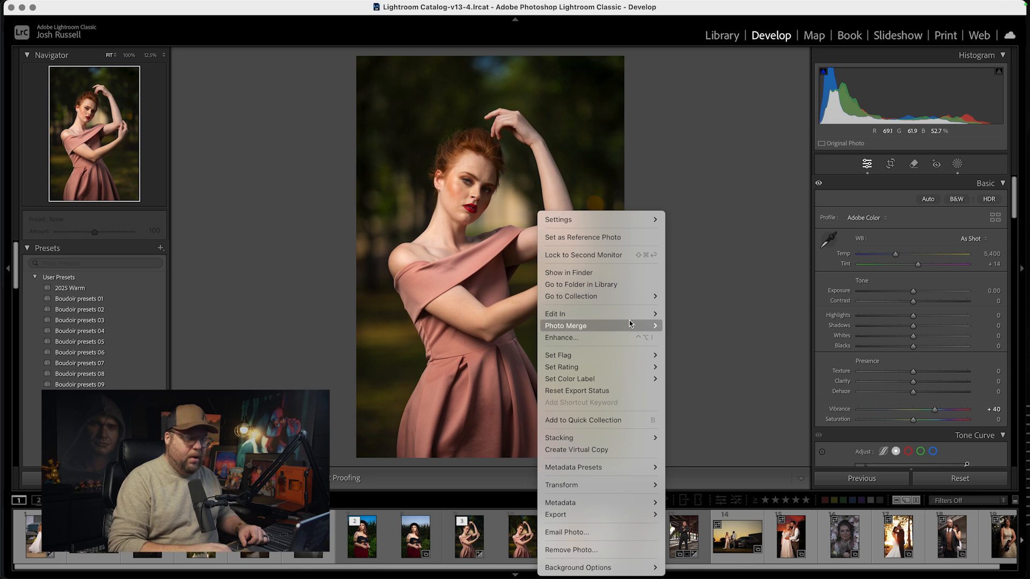
pyautogui.moveTo(629, 316)
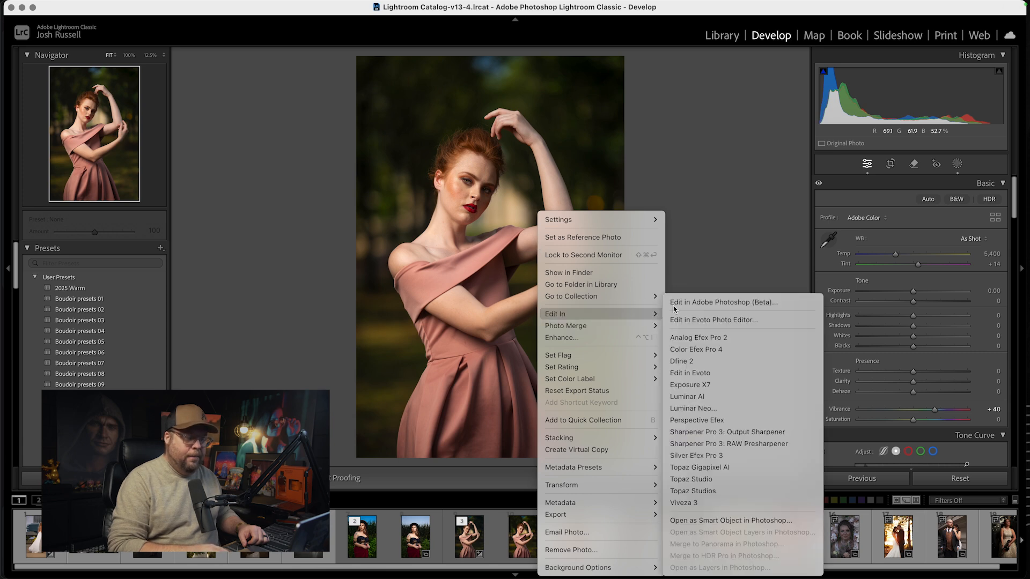
pyautogui.click(700, 376)
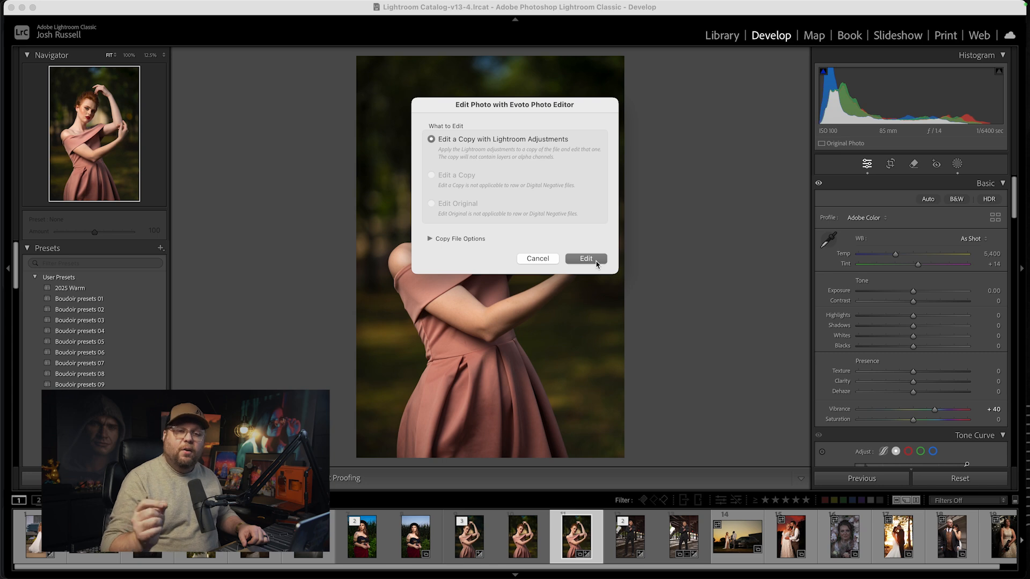
pyautogui.click(586, 259)
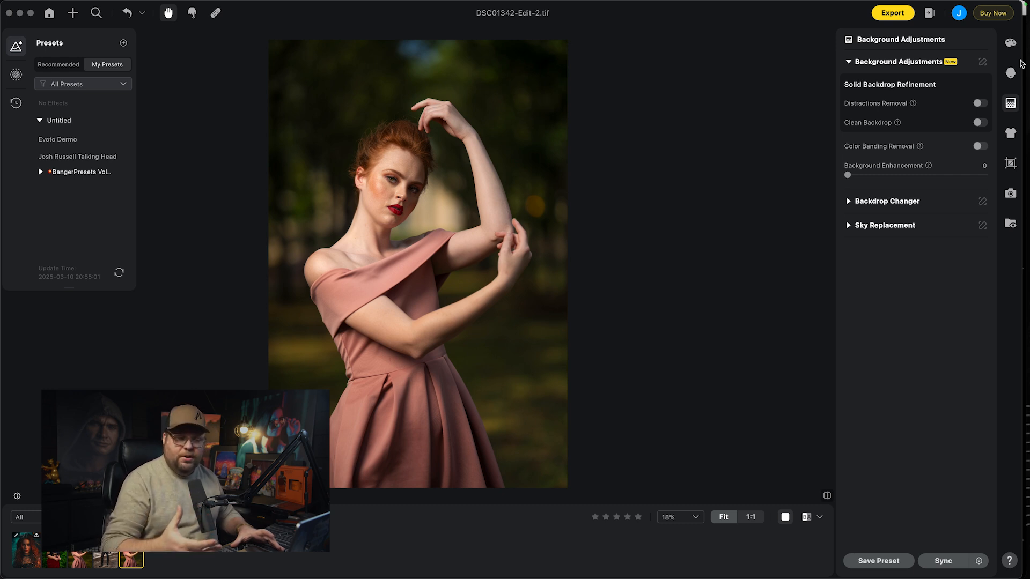
# - In the portrait retouching settings for Female, set Freckles & Acne to 88 and its Freckles amount to 30
pyautogui.click(1011, 72)
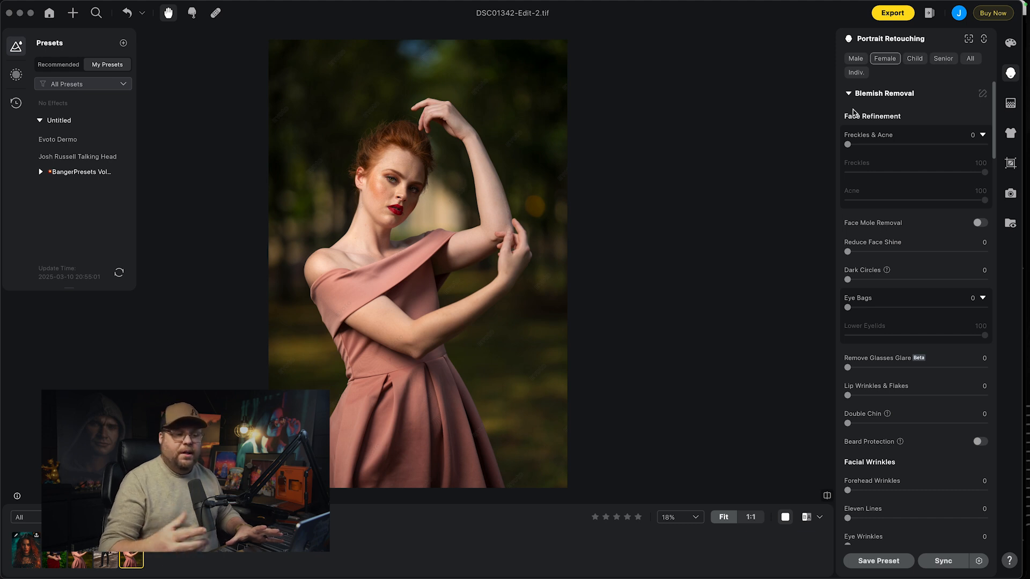
pyautogui.scroll(5, 397, 156)
pyautogui.scroll(1, 397, 155)
pyautogui.moveTo(397, 156); pyautogui.dragTo(449, 219)
pyautogui.scroll(-1, 449, 219)
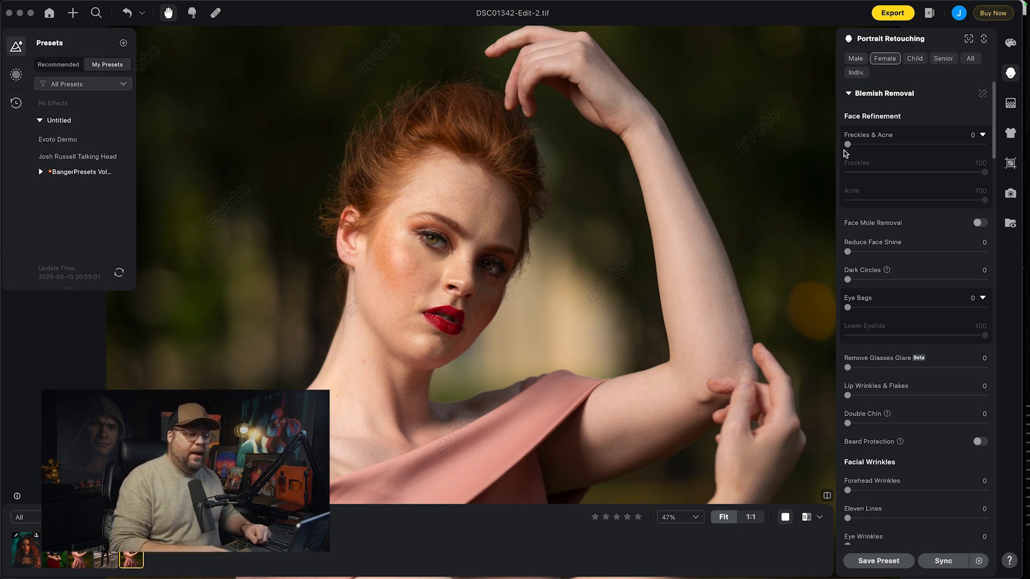
pyautogui.moveTo(848, 145); pyautogui.dragTo(968, 149)
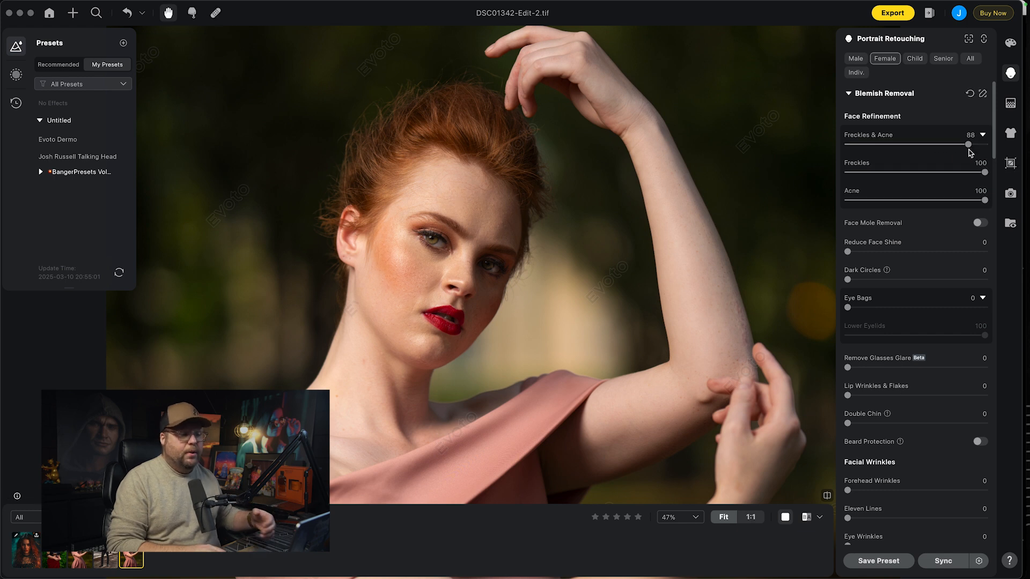
pyautogui.moveTo(983, 174); pyautogui.dragTo(889, 176)
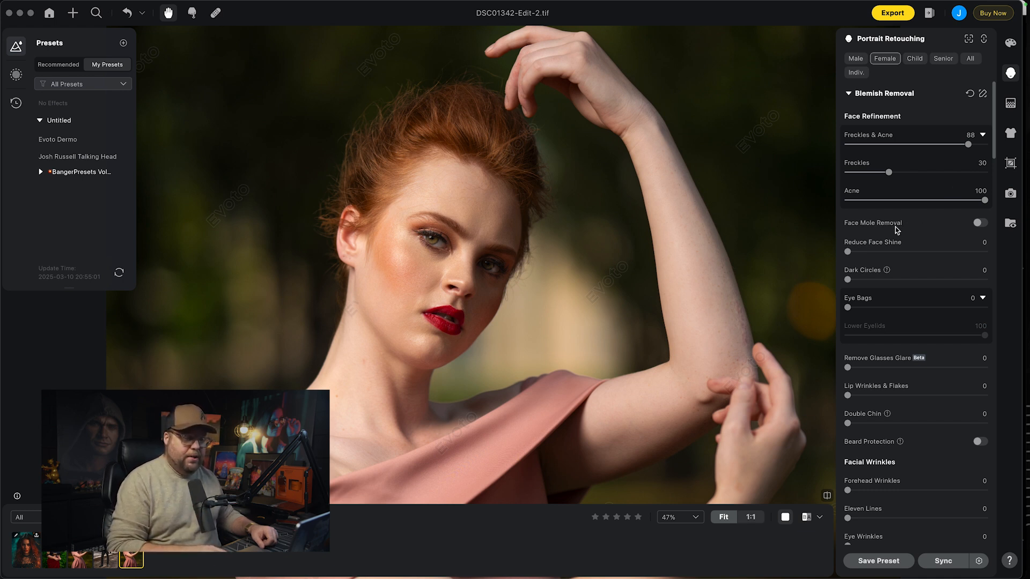
# - Refine the face with Reduce Face Shine 73, Dark Circles 31, Lip Wrinkles & Flakes 70 and Double Chin 77
pyautogui.moveTo(847, 251); pyautogui.dragTo(948, 258)
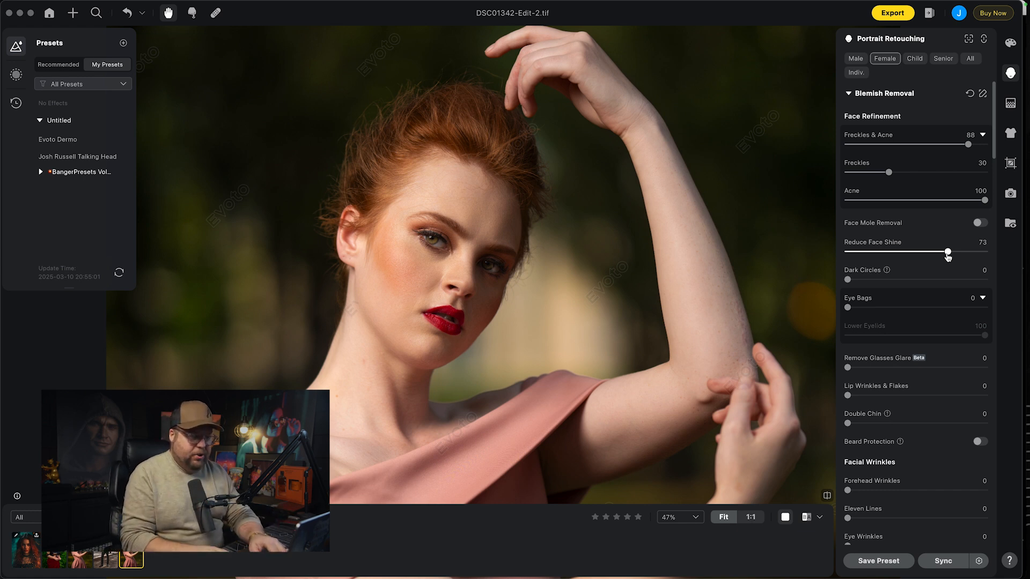
pyautogui.moveTo(847, 279); pyautogui.dragTo(890, 283)
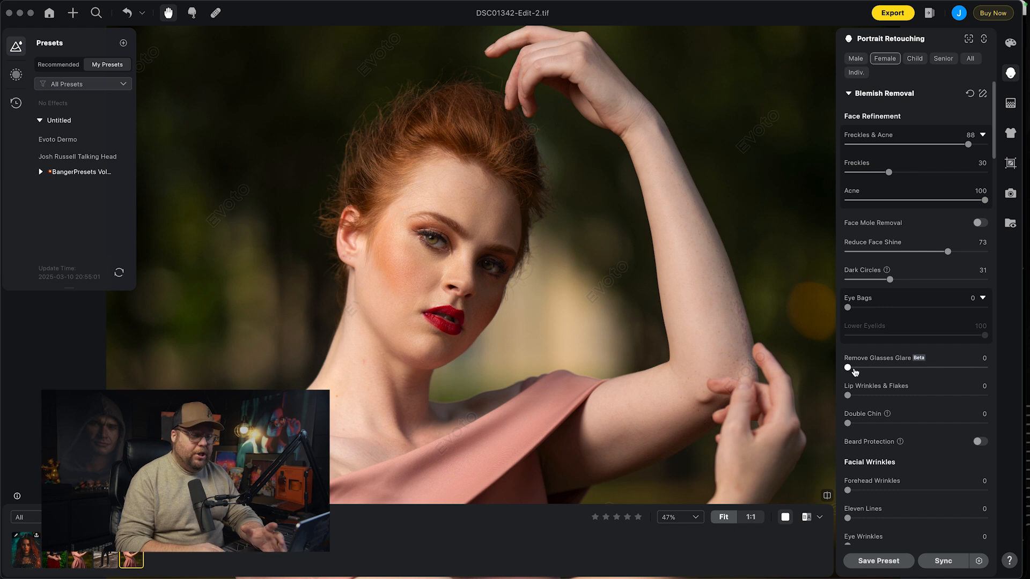
pyautogui.scroll(-3, 854, 370)
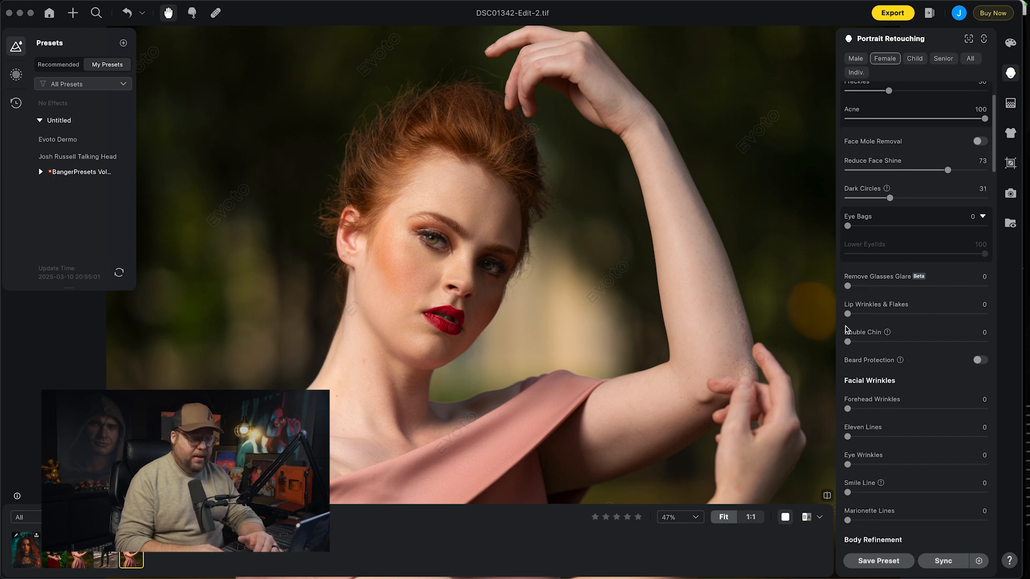
pyautogui.moveTo(848, 314); pyautogui.dragTo(943, 315)
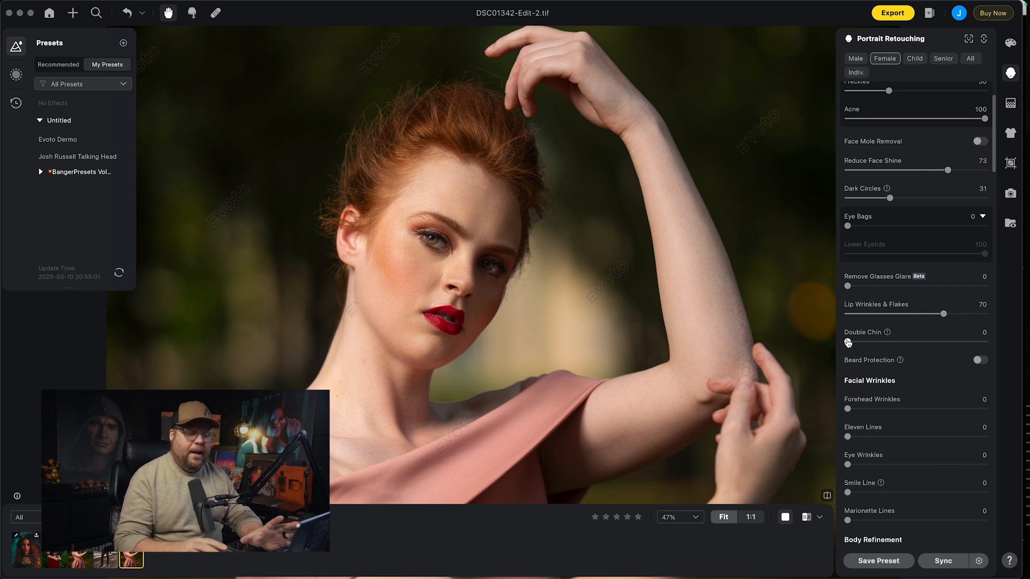
pyautogui.moveTo(847, 343); pyautogui.dragTo(954, 349)
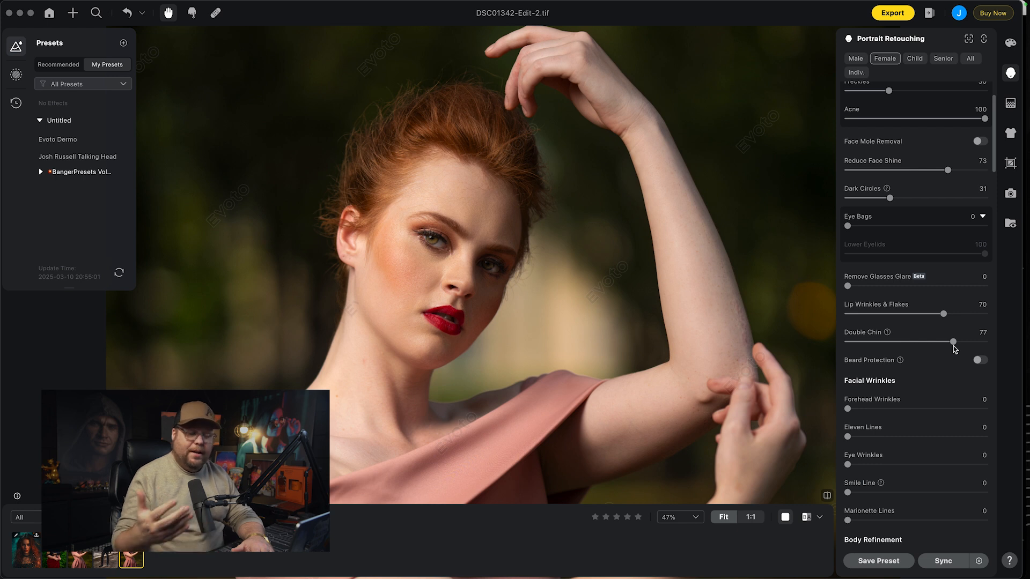
# - Soften the facial wrinkles by setting Eleven Lines to 33 and Smile Line to 43
pyautogui.scroll(-5, 882, 268)
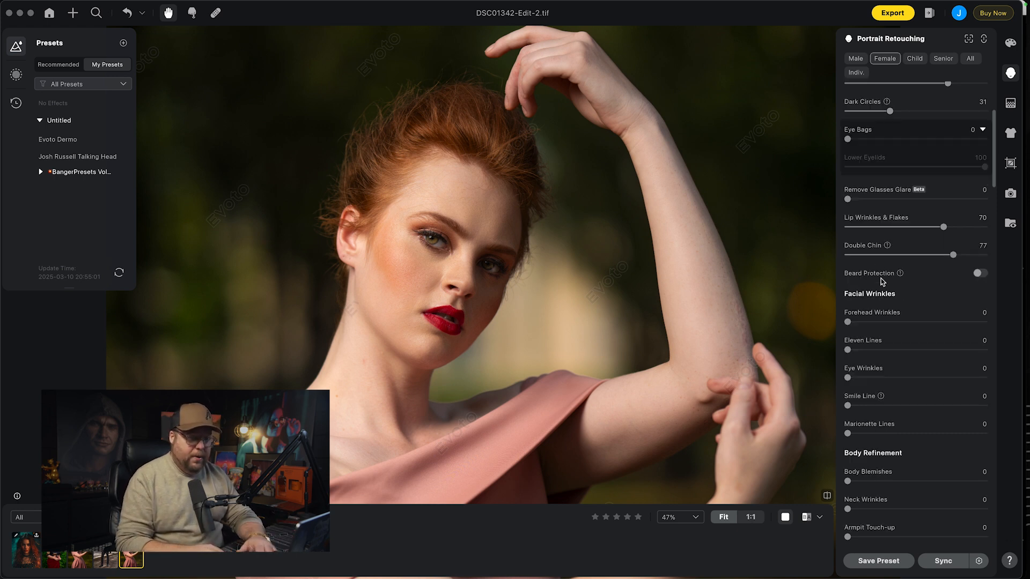
pyautogui.scroll(-1, 881, 278)
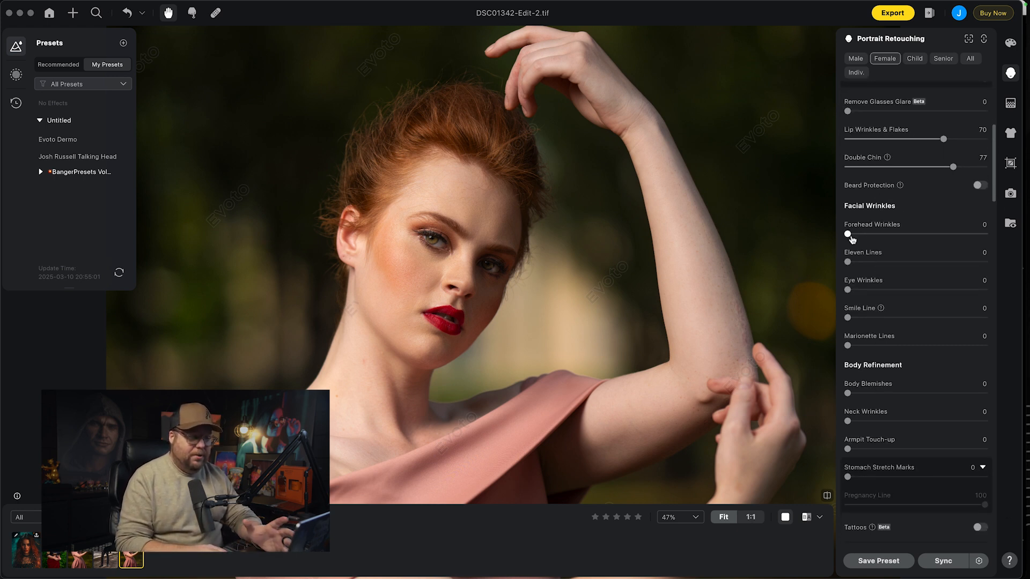
pyautogui.moveTo(847, 262); pyautogui.dragTo(892, 261)
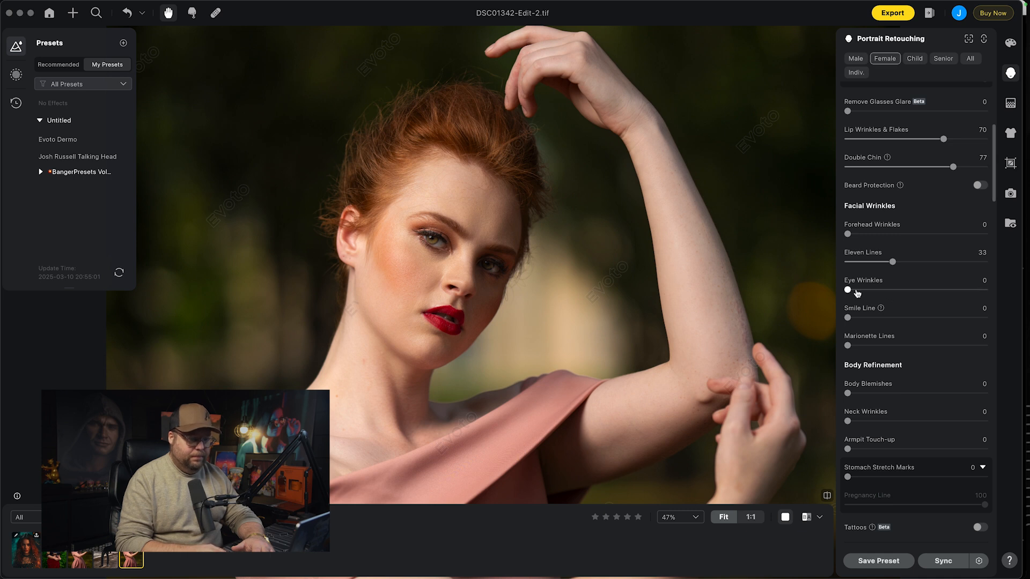
pyautogui.moveTo(852, 290); pyautogui.dragTo(906, 321)
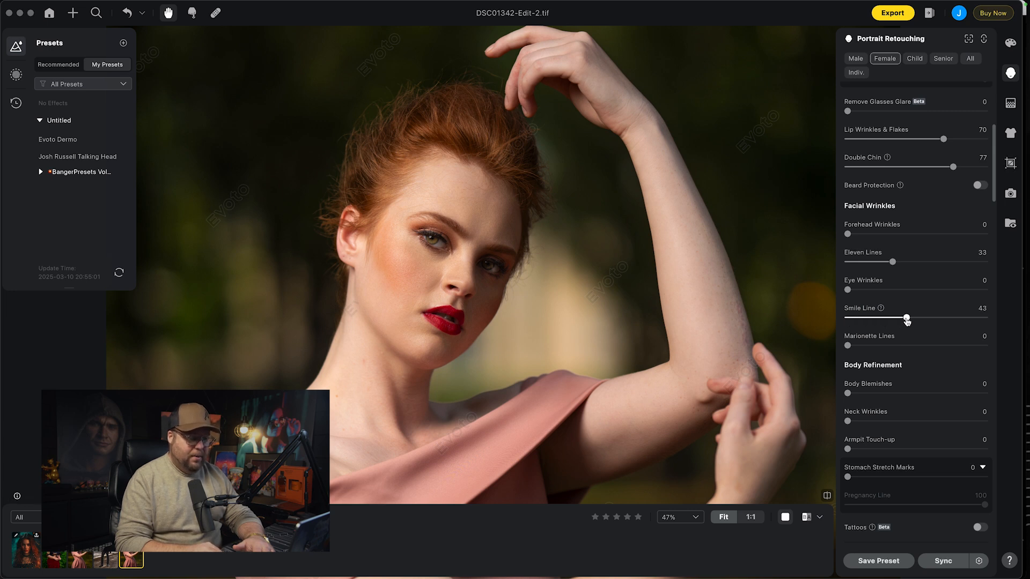
pyautogui.scroll(-3, 885, 300)
pyautogui.moveTo(847, 283)
pyautogui.mouseDown()
pyautogui.moveTo(922, 283)
pyautogui.moveTo(848, 284)
pyautogui.mouseUp()
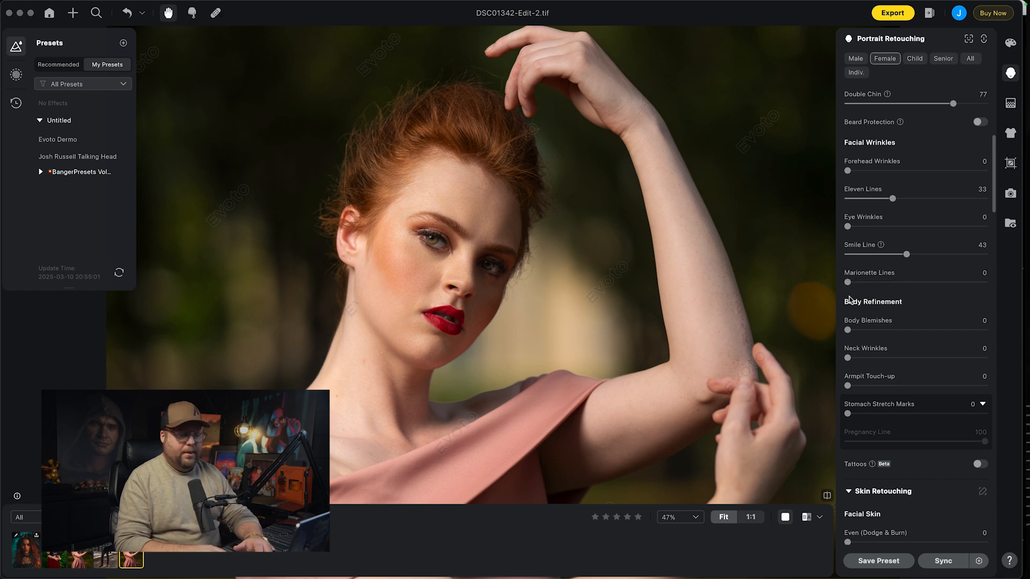
# - Refine the body skin by setting Body Blemishes to 90 and Neck Wrinkles to 80
pyautogui.scroll(-2, 572, 272)
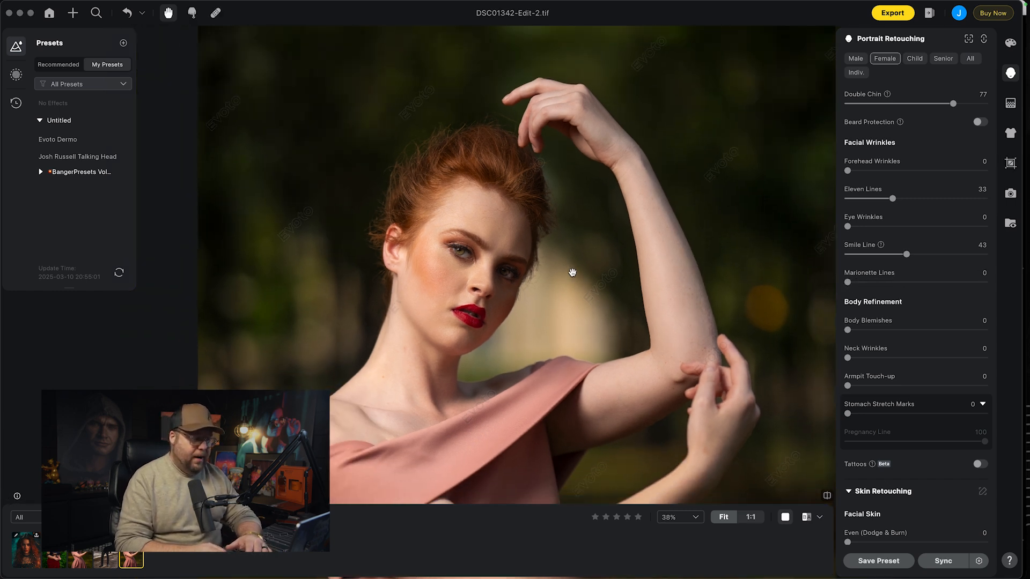
pyautogui.moveTo(552, 274); pyautogui.dragTo(569, 235)
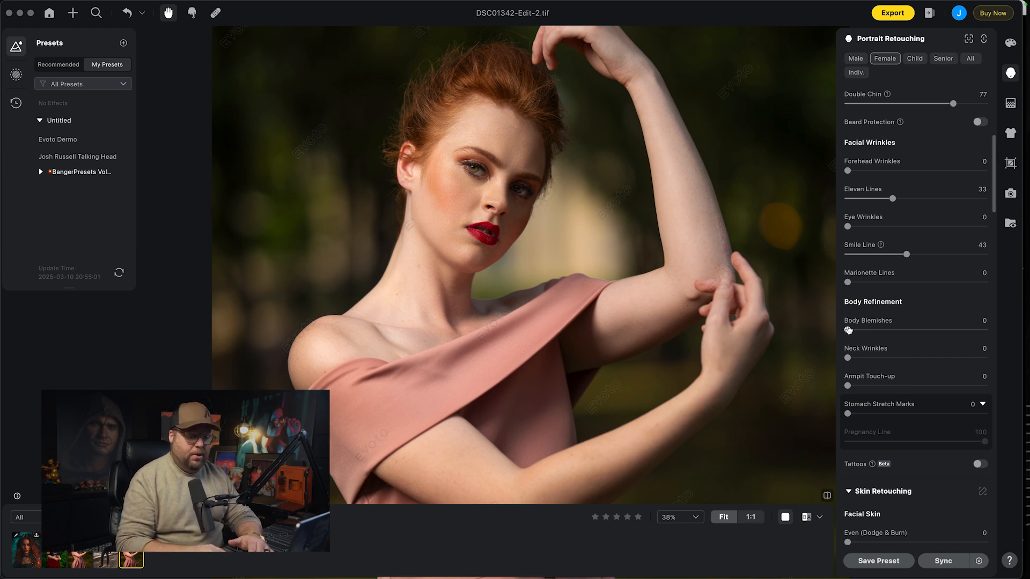
pyautogui.scroll(-3, 755, 314)
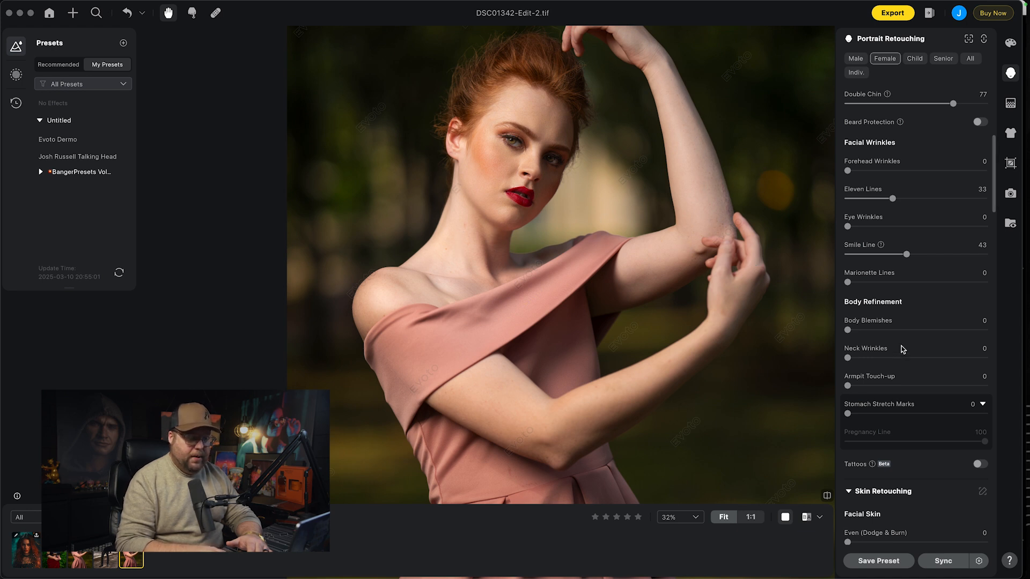
pyautogui.moveTo(848, 330); pyautogui.dragTo(972, 332)
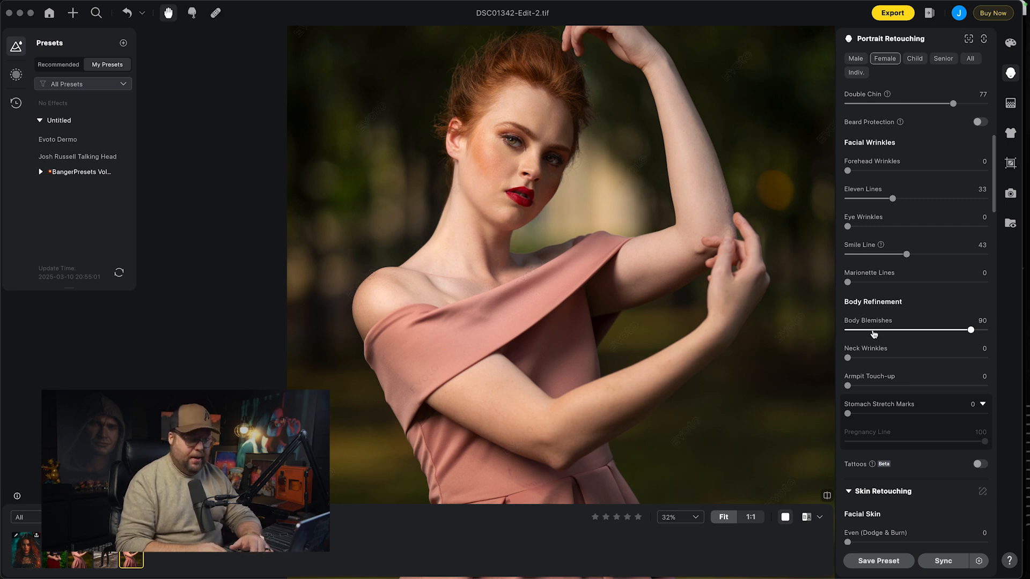
pyautogui.scroll(-2, 875, 334)
pyautogui.scroll(5, 452, 240)
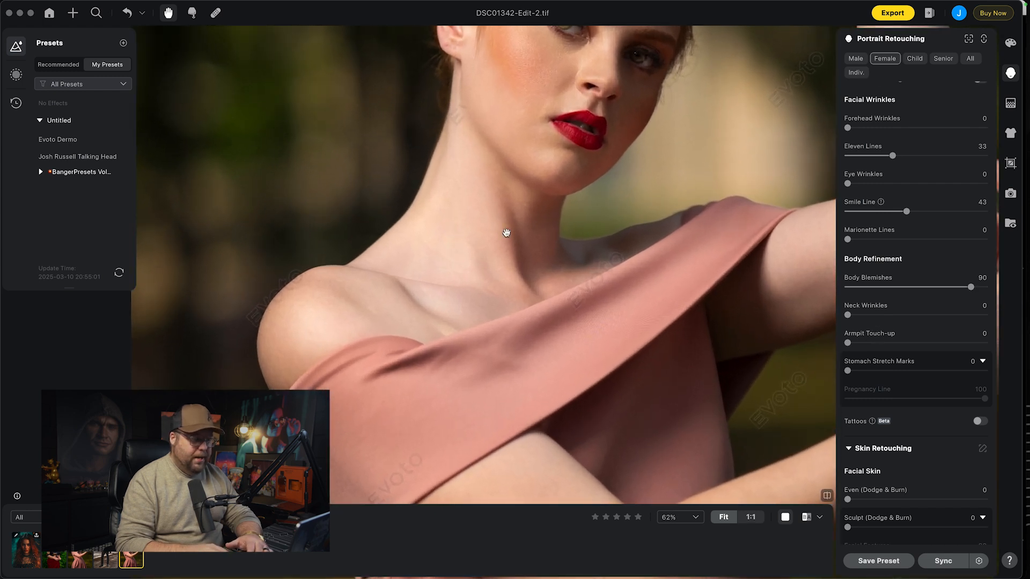
pyautogui.moveTo(847, 315); pyautogui.dragTo(957, 315)
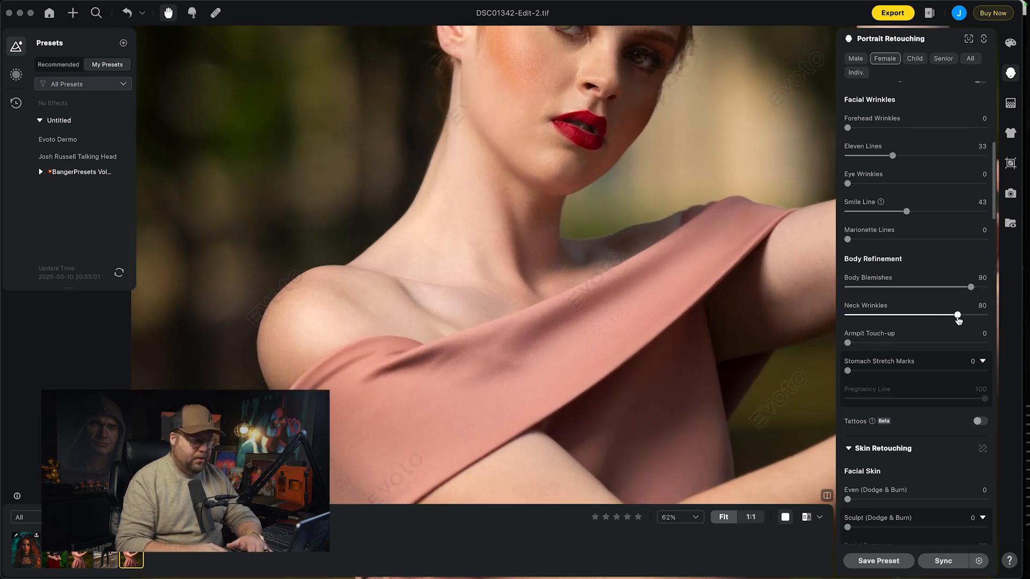
# - Set Neck Wrinkles to 75 in the body refinement settings and check the result on the neck and shoulders
pyautogui.moveTo(958, 319); pyautogui.dragTo(950, 315)
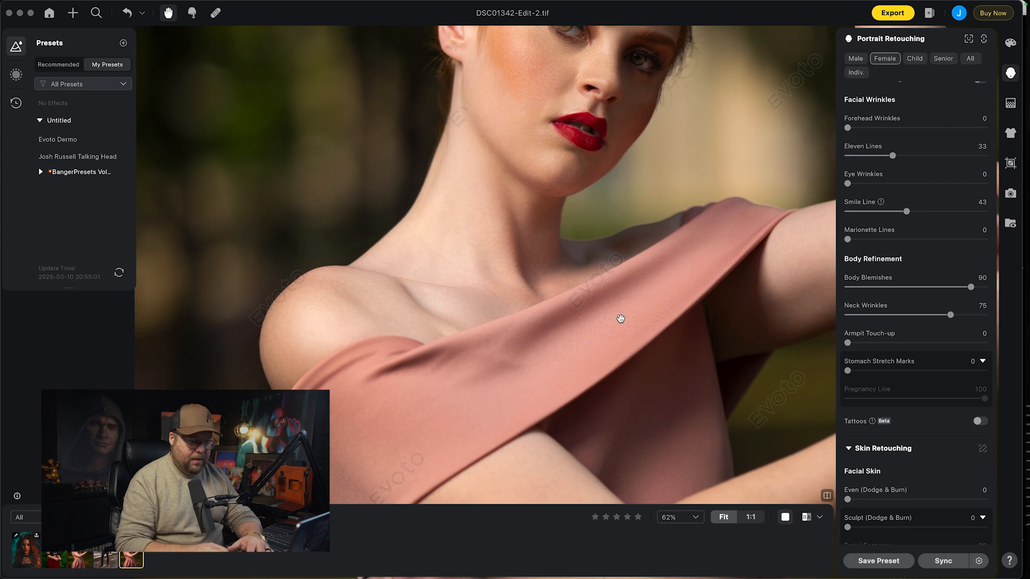
pyautogui.scroll(-5, 621, 318)
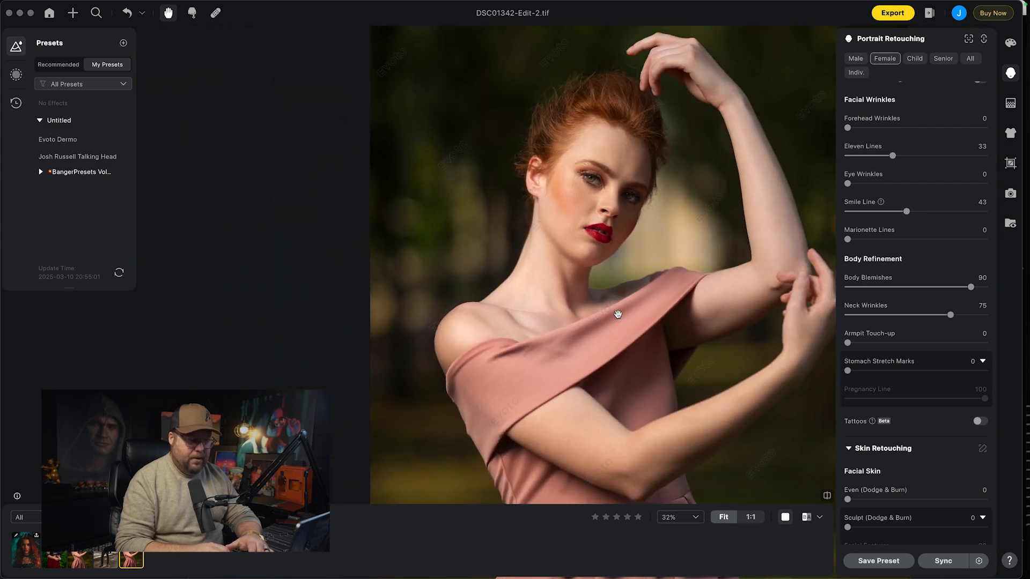
pyautogui.scroll(-2, 682, 339)
pyautogui.scroll(2, 682, 339)
# - Retouch the facial skin with Even (Dodge & Burn) at 68 and Sculpt (Dodge & Burn) at 80
pyautogui.scroll(-3, 930, 343)
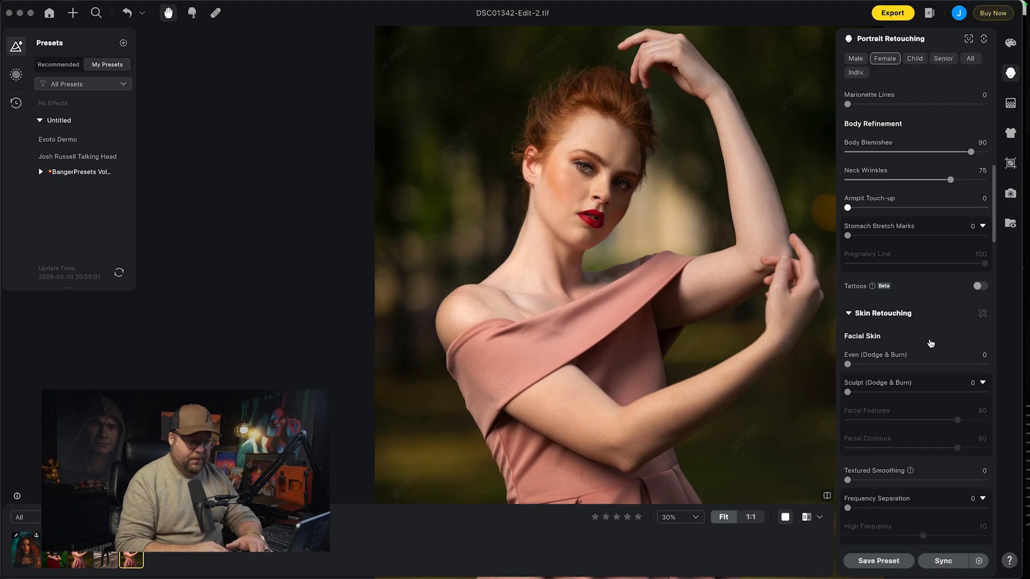
pyautogui.scroll(-1, 930, 343)
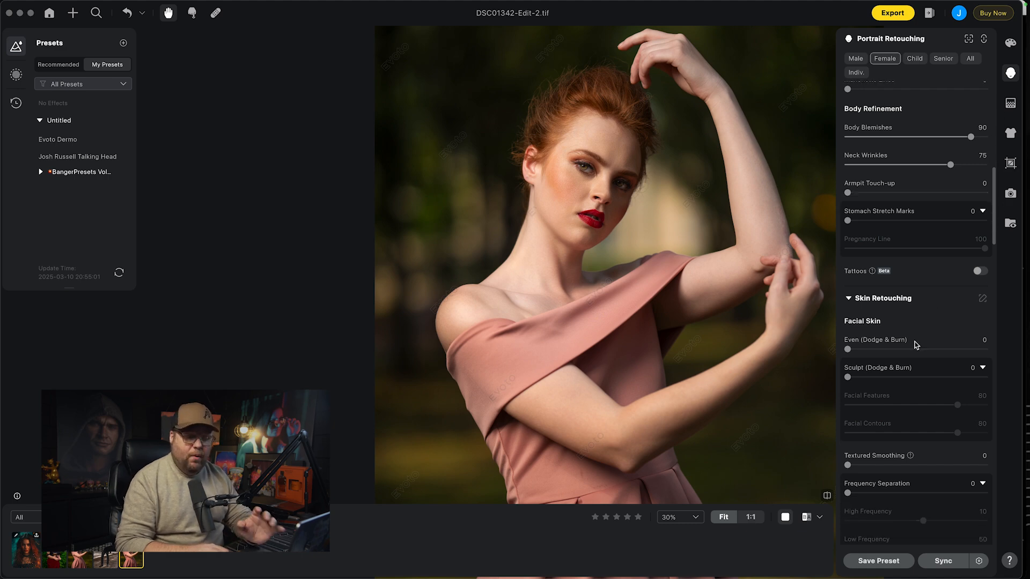
pyautogui.scroll(5, 600, 177)
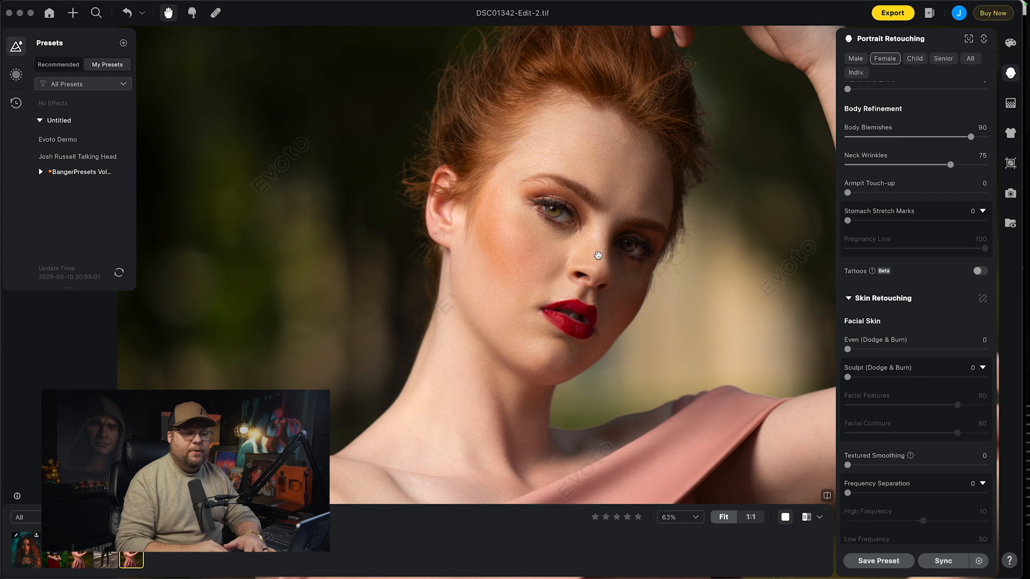
pyautogui.scroll(-1, 599, 256)
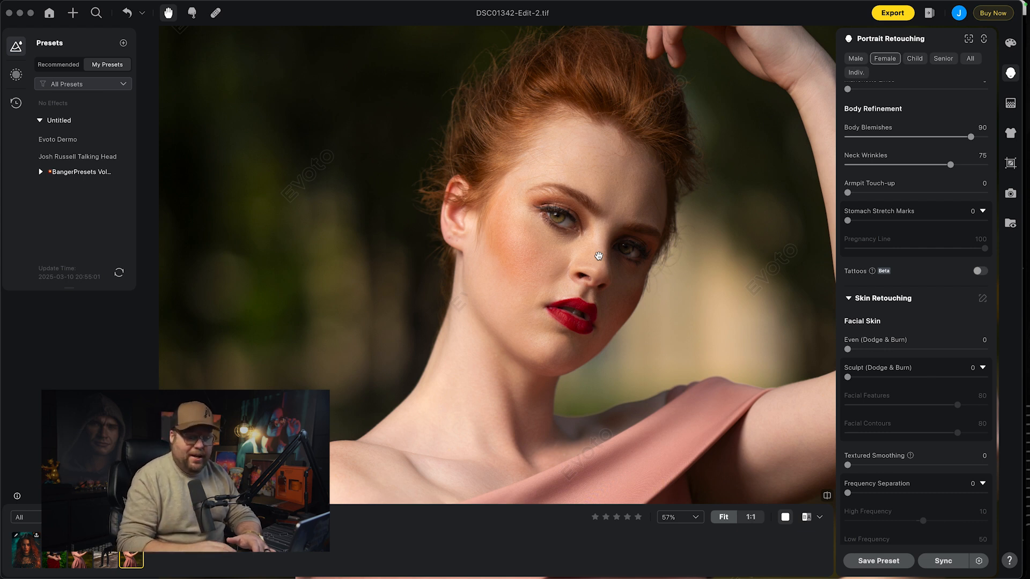
pyautogui.moveTo(848, 349); pyautogui.dragTo(942, 354)
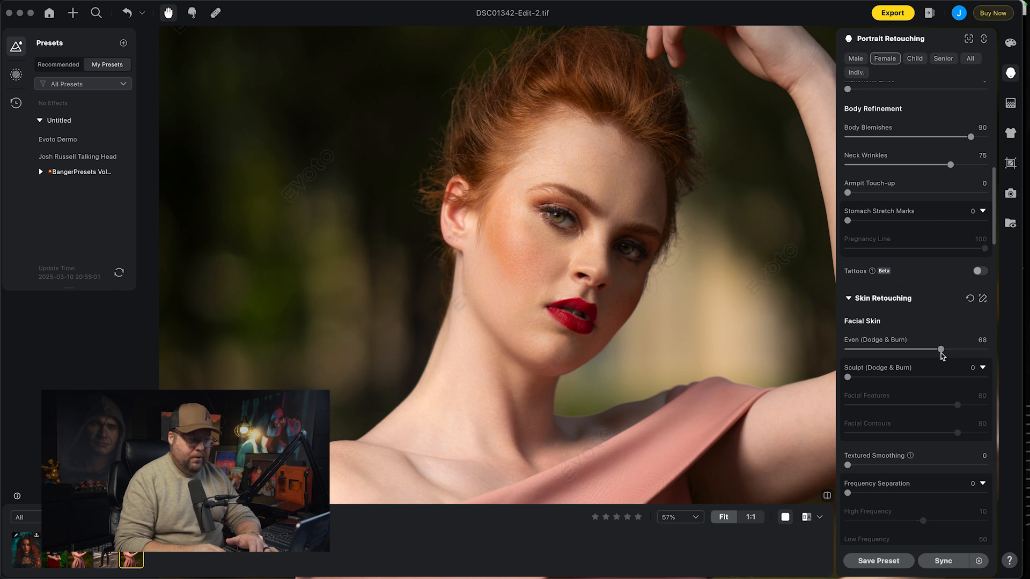
pyautogui.moveTo(847, 377); pyautogui.dragTo(951, 384)
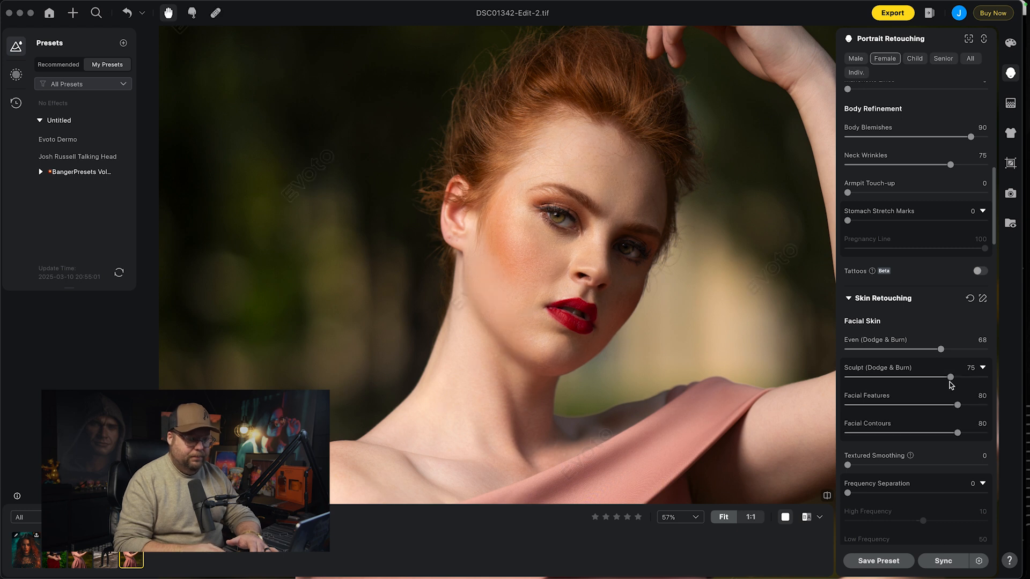
pyautogui.moveTo(956, 381); pyautogui.dragTo(959, 379)
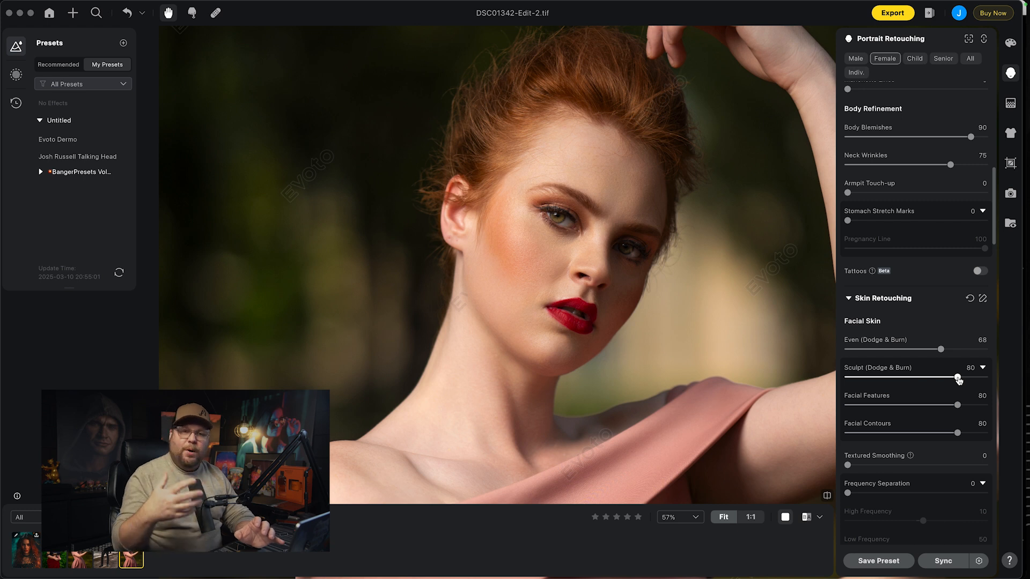
# - Set the facial skin's Frequency Separation to 30, Even (Dodge & Burn) to 32 and Sculpt (Dodge & Burn) to 61
pyautogui.scroll(-5, 873, 439)
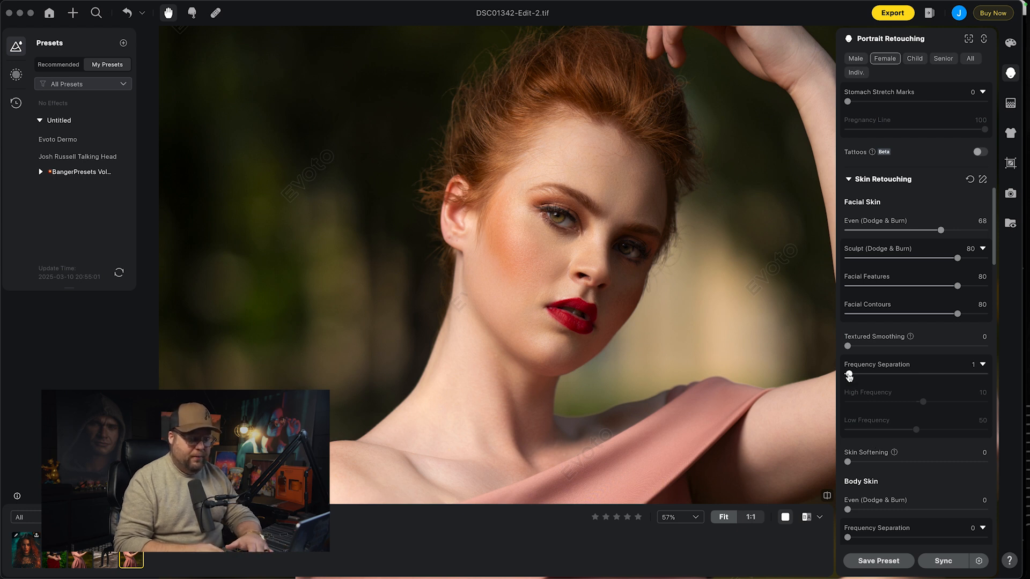
pyautogui.moveTo(895, 377); pyautogui.dragTo(960, 373)
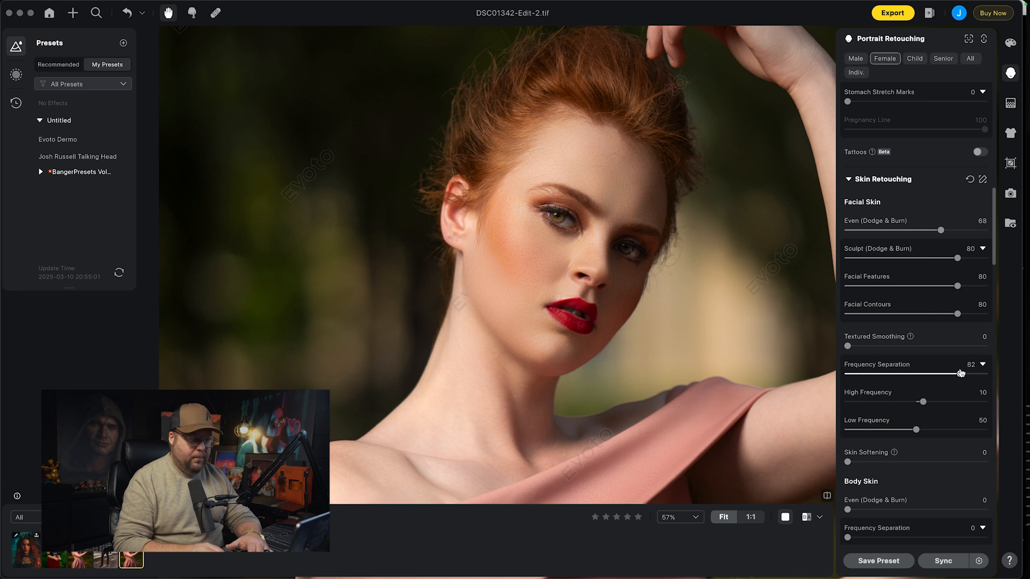
pyautogui.moveTo(950, 374); pyautogui.dragTo(889, 374)
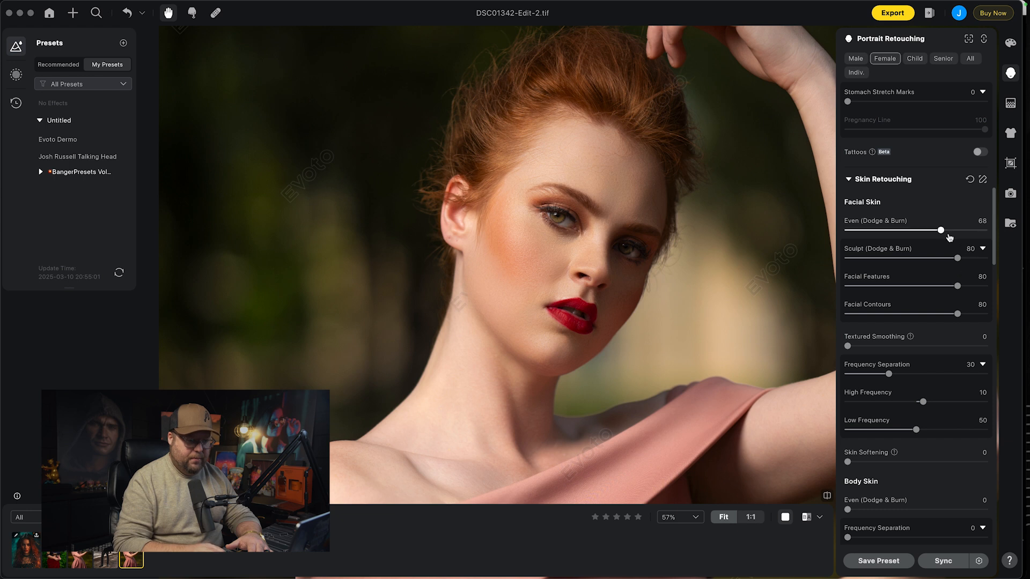
pyautogui.moveTo(944, 234)
pyautogui.mouseDown()
pyautogui.moveTo(885, 231)
pyautogui.moveTo(906, 233)
pyautogui.moveTo(932, 259)
pyautogui.mouseUp()
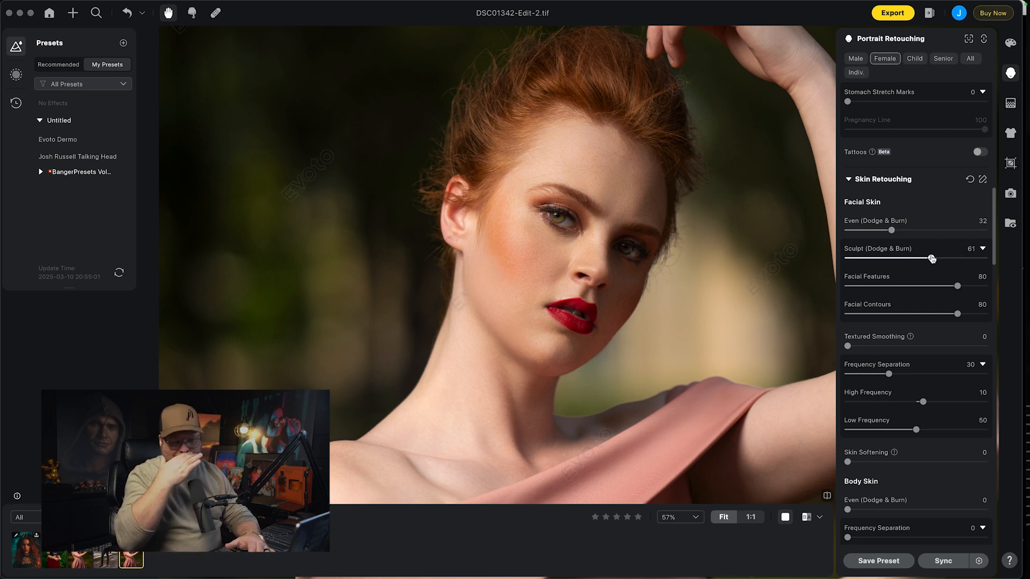
# - Smooth the body skin by setting its Even (Dodge & Burn) to 73 and Frequency Separation to 91
pyautogui.scroll(-10, 916, 294)
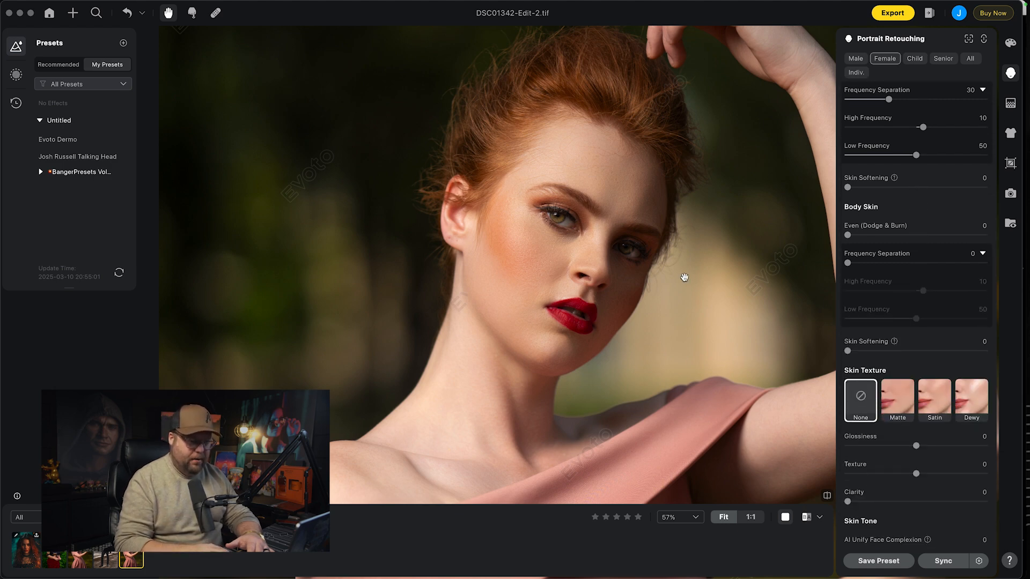
pyautogui.scroll(-5, 550, 307)
pyautogui.moveTo(566, 355); pyautogui.dragTo(564, 246)
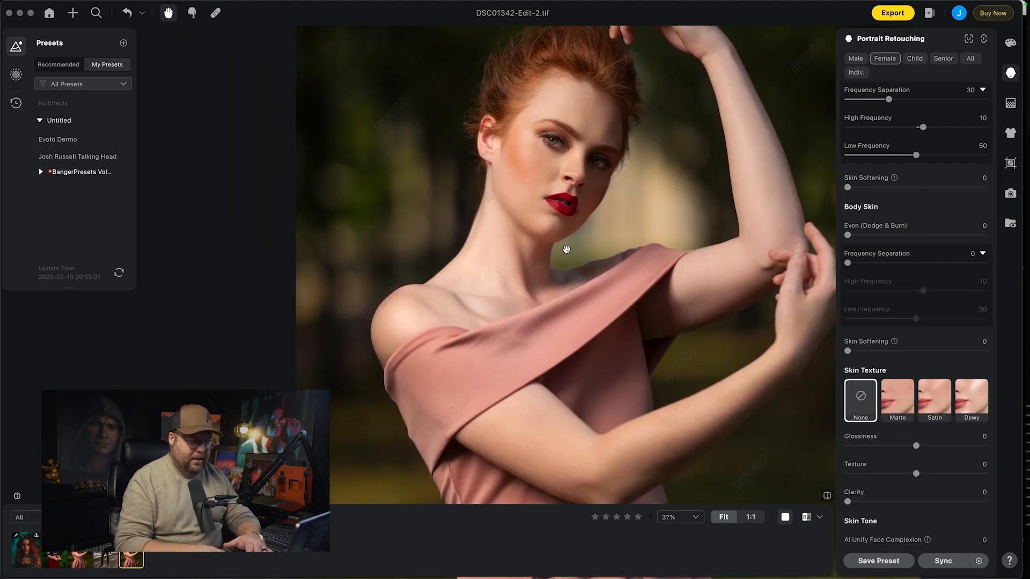
pyautogui.moveTo(848, 236); pyautogui.dragTo(946, 245)
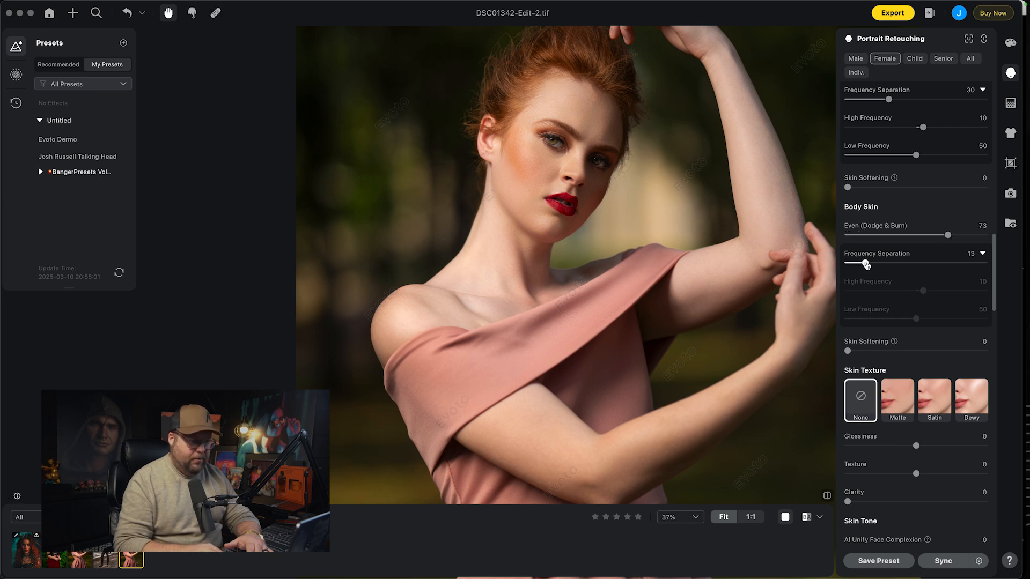
pyautogui.moveTo(900, 267); pyautogui.dragTo(931, 270)
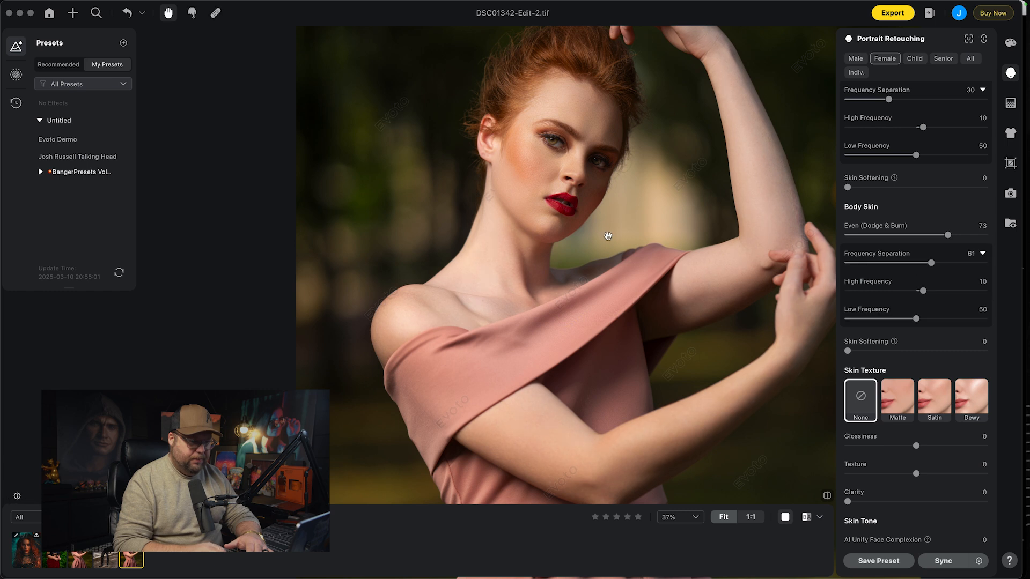
pyautogui.scroll(-5, 608, 237)
pyautogui.moveTo(621, 255); pyautogui.dragTo(608, 241)
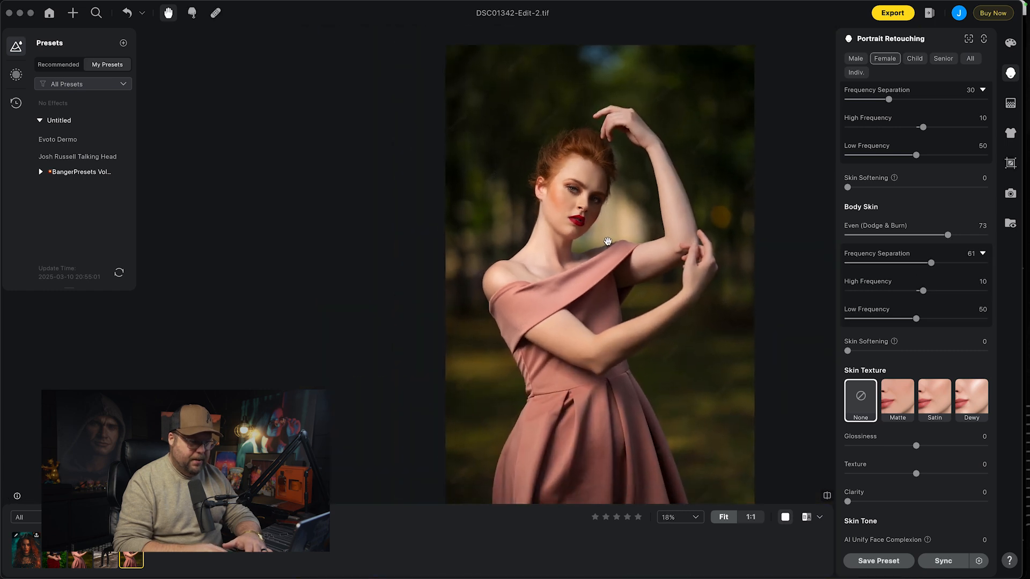
pyautogui.moveTo(932, 263); pyautogui.dragTo(968, 264)
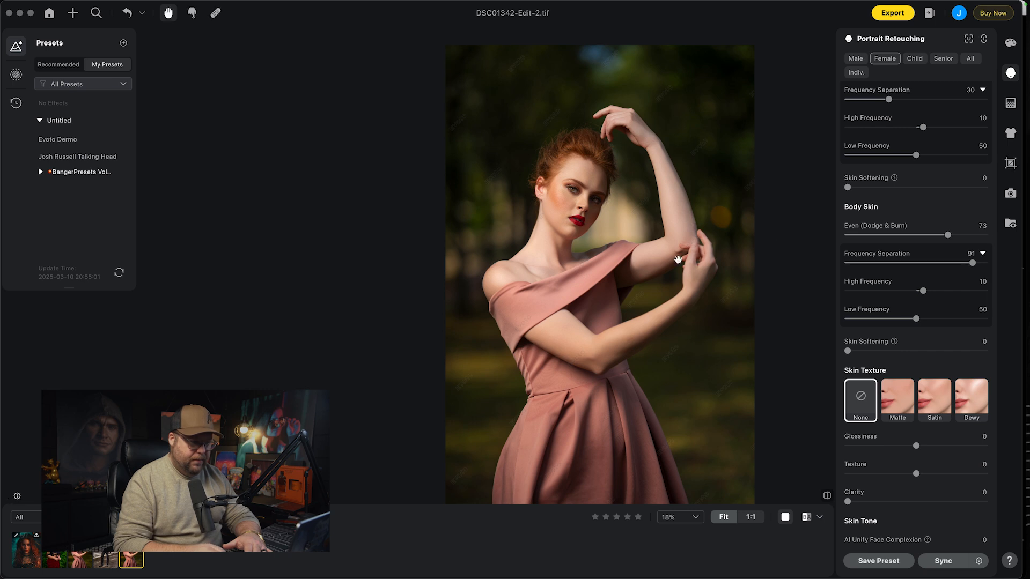
# - Unify the skin tone by setting AI Unify Face Complexion to 27 and AI Unify Body Complexion to 64
pyautogui.scroll(-5, 881, 176)
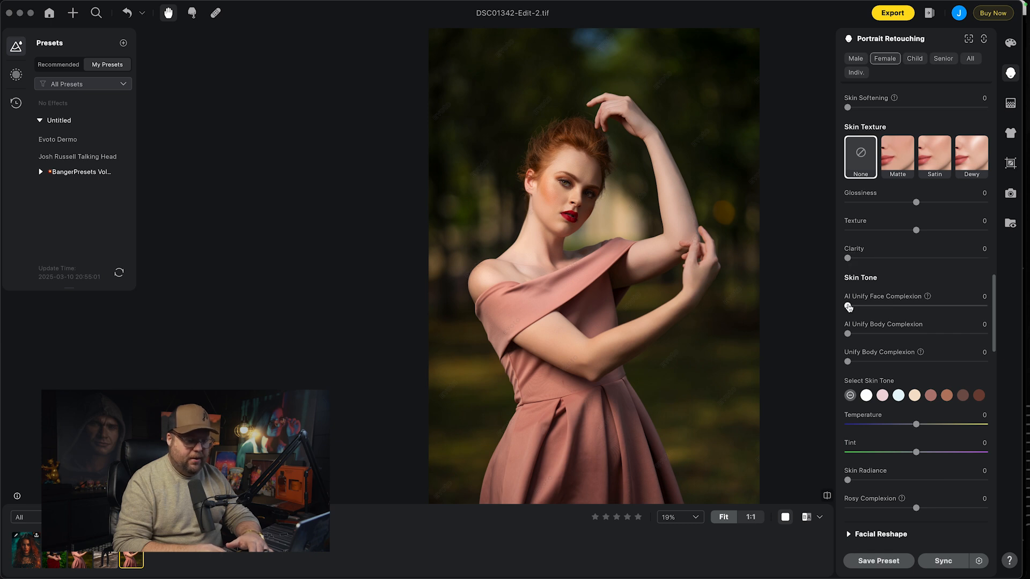
pyautogui.moveTo(869, 308); pyautogui.dragTo(899, 308)
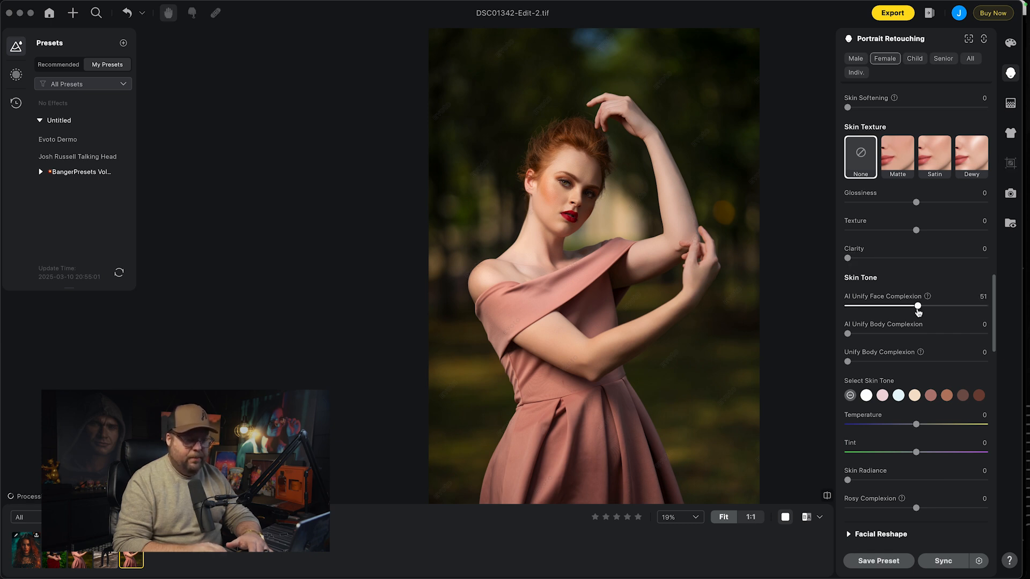
pyautogui.moveTo(918, 307); pyautogui.dragTo(884, 307)
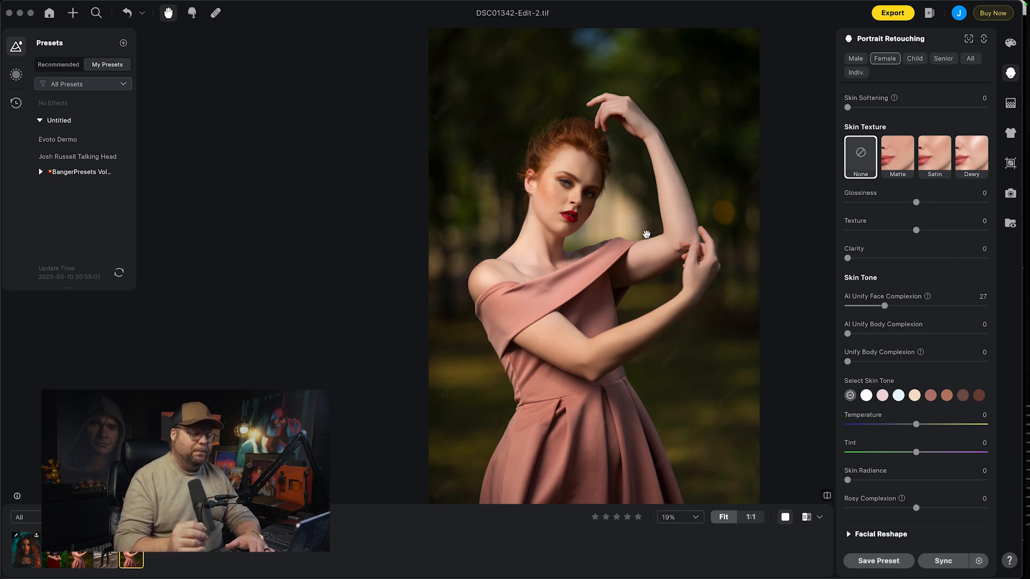
pyautogui.moveTo(847, 334); pyautogui.dragTo(928, 342)
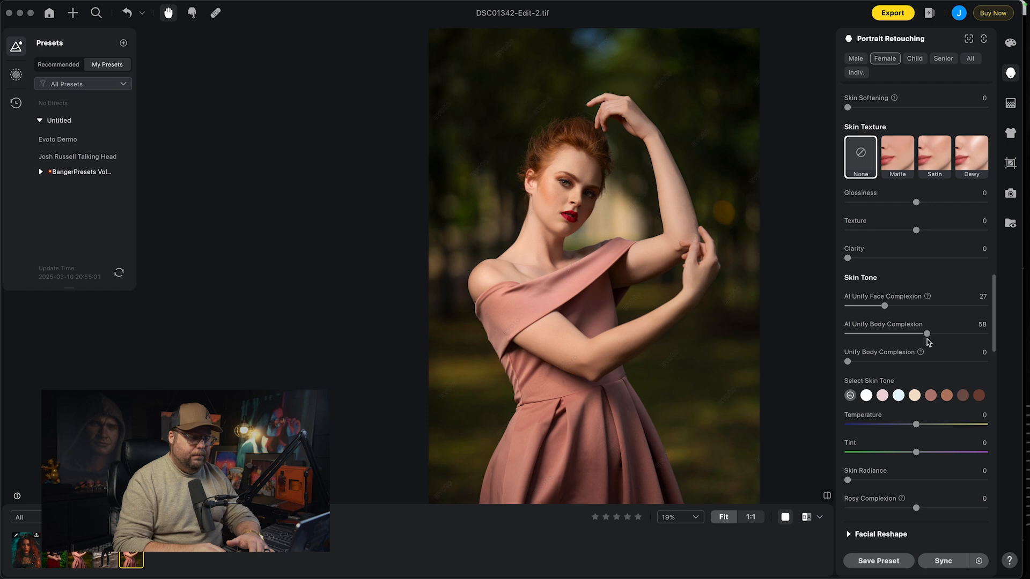
pyautogui.moveTo(927, 339); pyautogui.dragTo(936, 334)
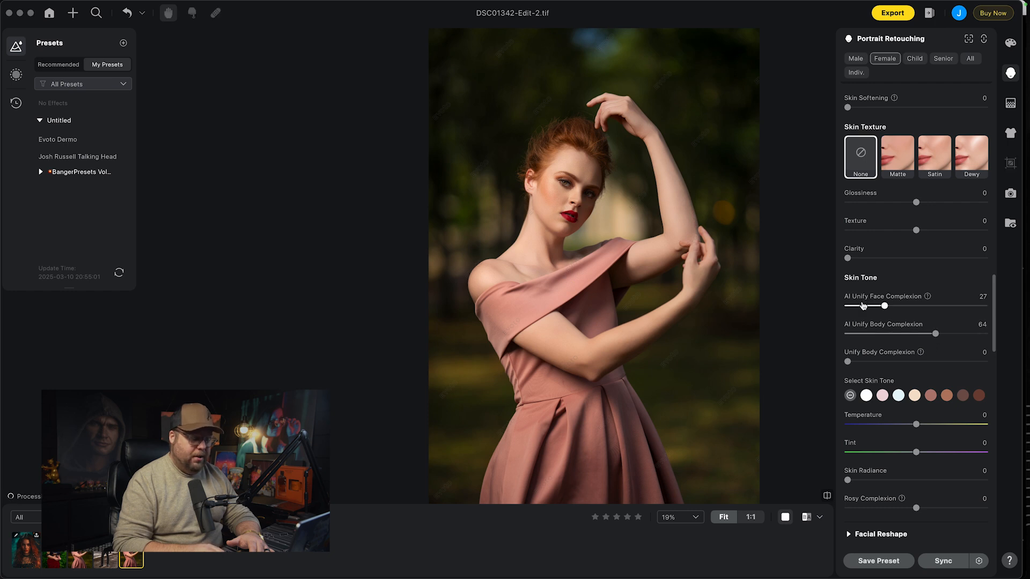
# - Set Rosy Complexion to 20 in the skin tone settings and inspect the skin on the face and arms
pyautogui.scroll(-3, 866, 300)
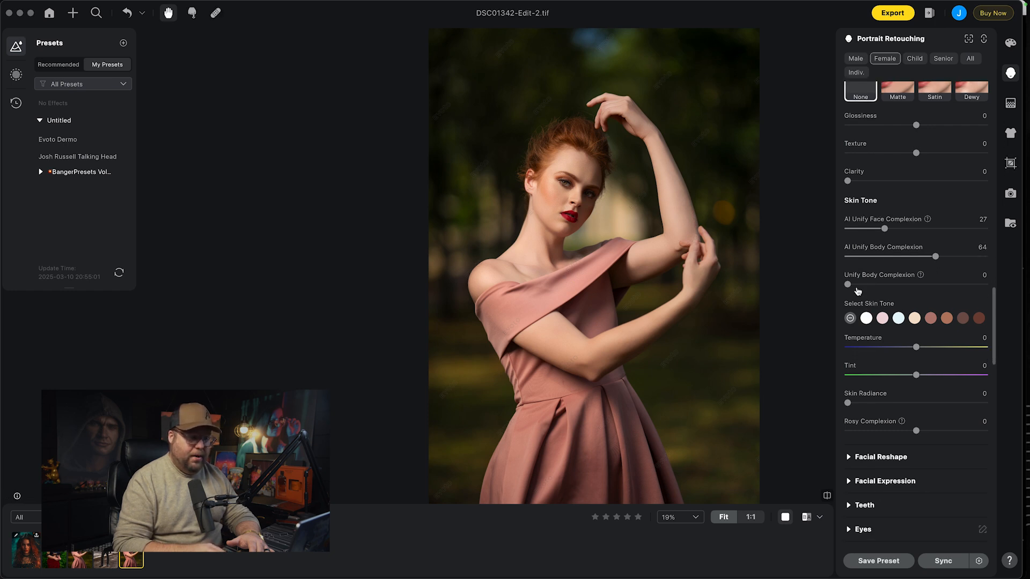
pyautogui.scroll(-6, 864, 289)
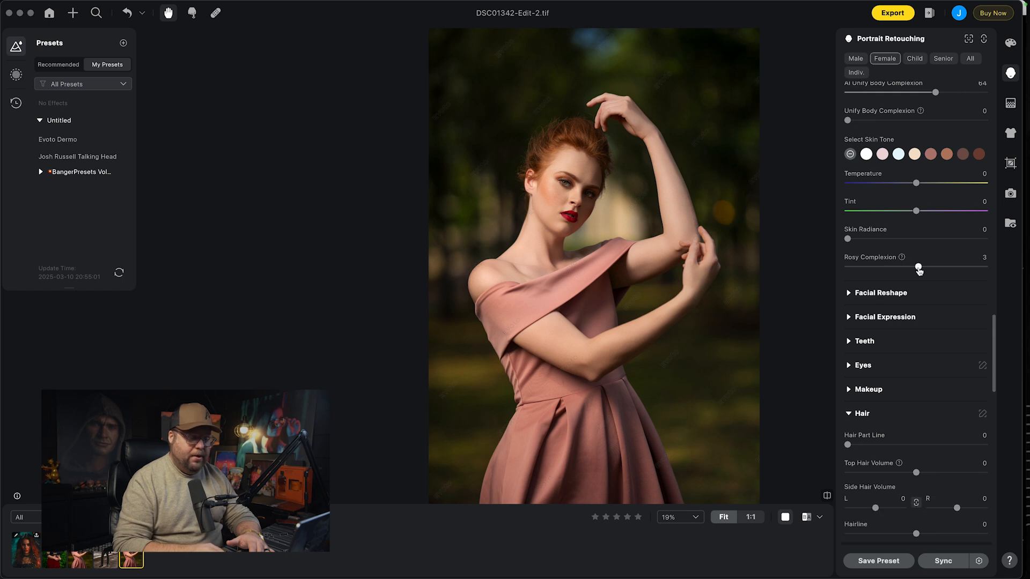
pyautogui.moveTo(933, 271)
pyautogui.mouseDown()
pyautogui.moveTo(1005, 267)
pyautogui.moveTo(823, 268)
pyautogui.moveTo(922, 273)
pyautogui.mouseUp()
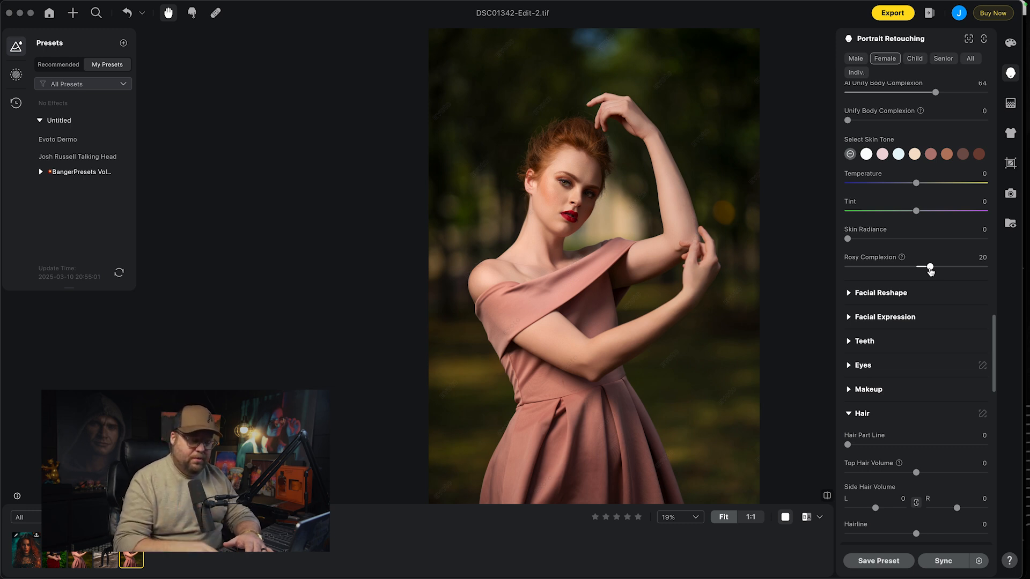
pyautogui.scroll(3, 536, 240)
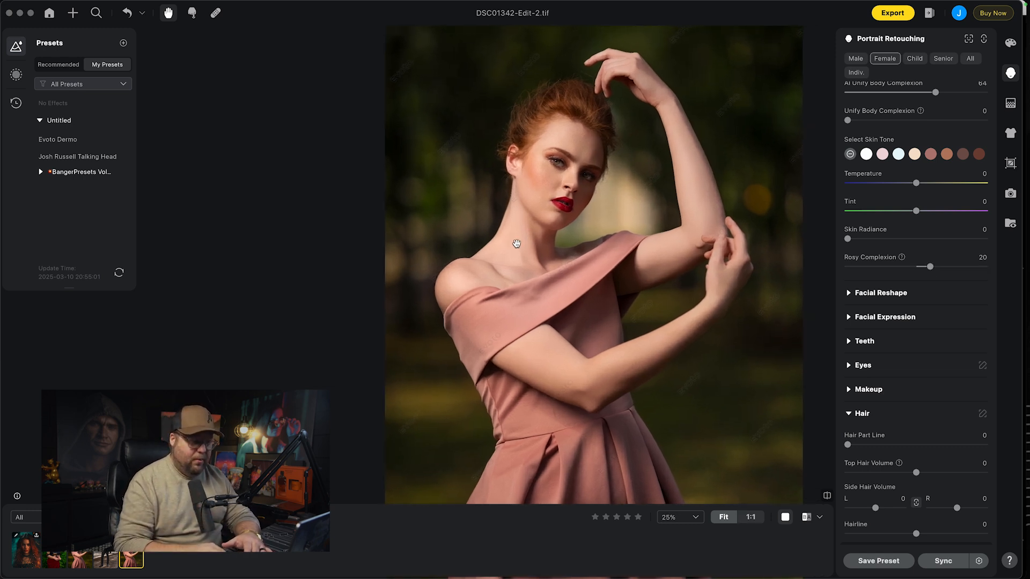
pyautogui.scroll(1, 499, 252)
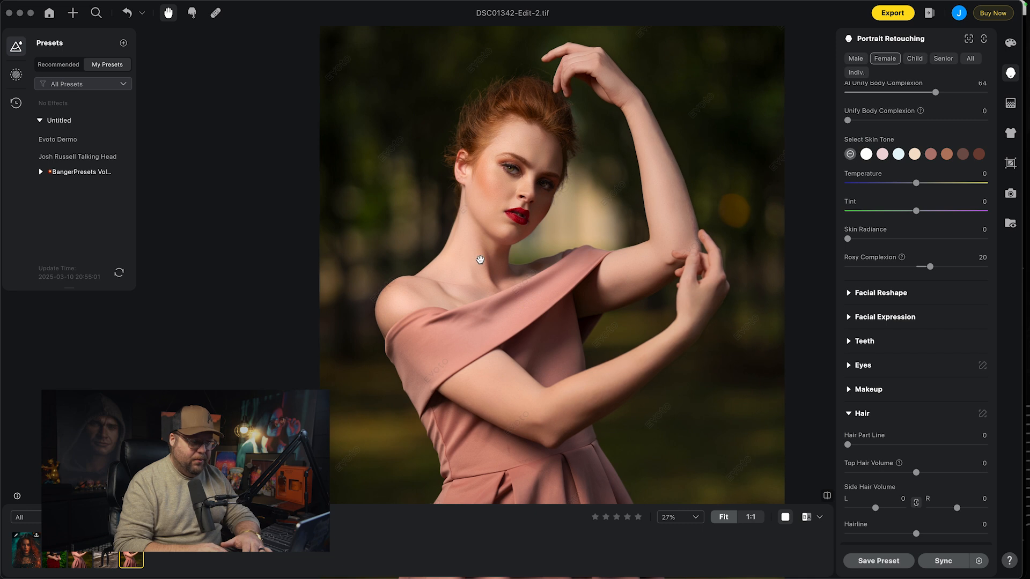
pyautogui.hscroll(2, 487, 253)
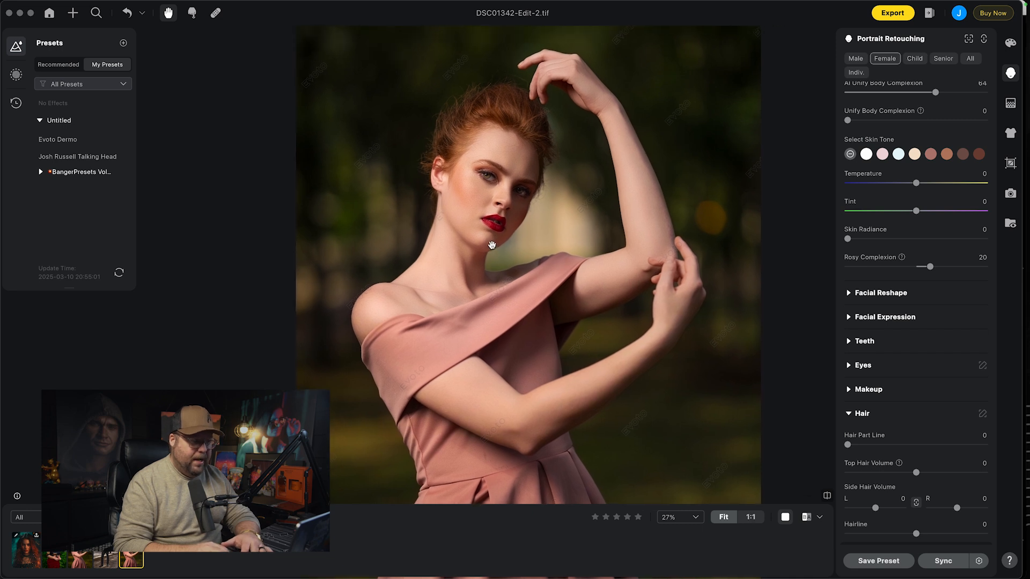
pyautogui.scroll(-2, 491, 245)
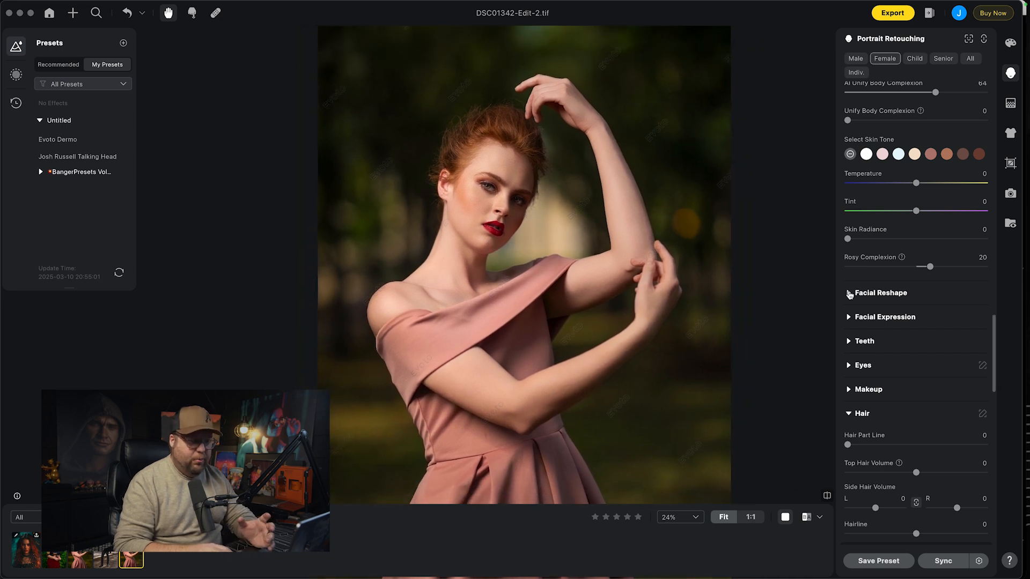
# - Set the eye Brightness to 20 for both the left and right eye
pyautogui.click(849, 293)
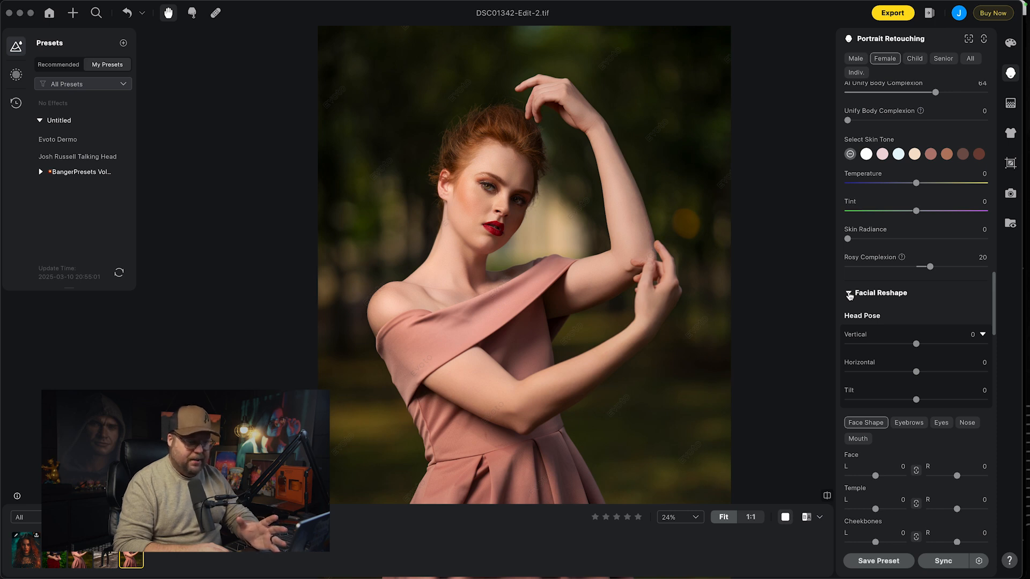
pyautogui.click(849, 293)
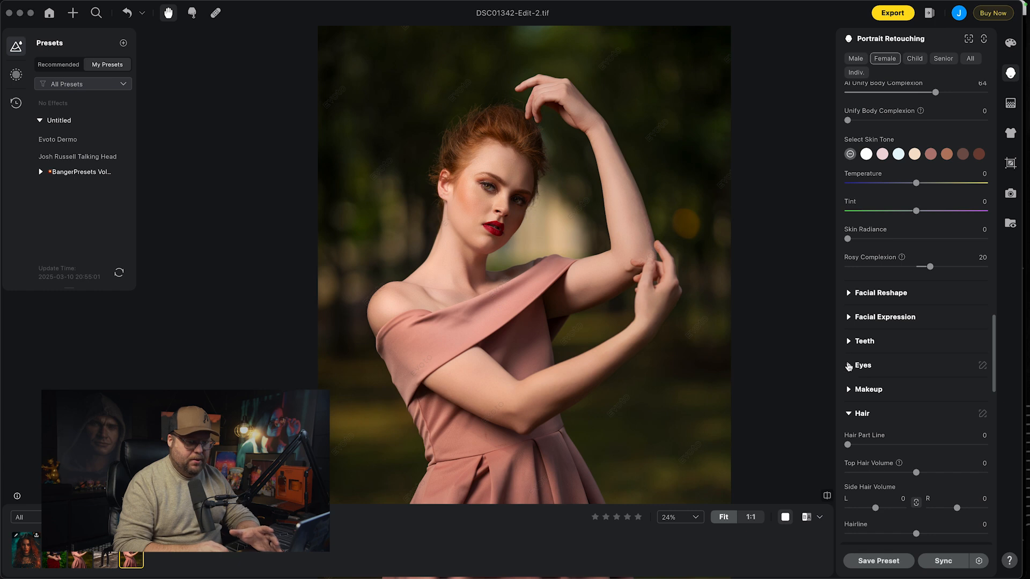
pyautogui.click(848, 366)
pyautogui.scroll(3, 559, 197)
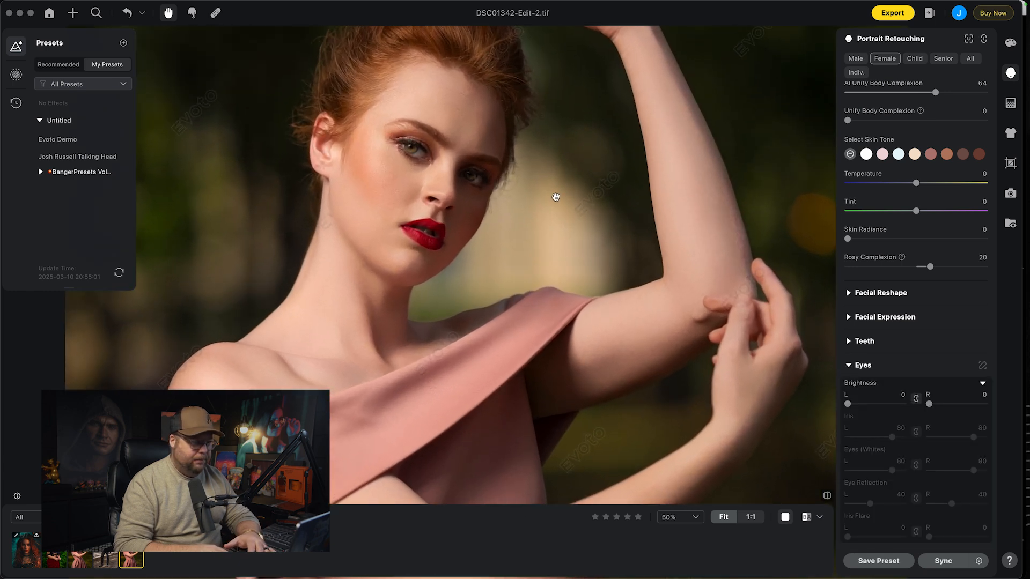
pyautogui.moveTo(561, 197); pyautogui.dragTo(593, 246)
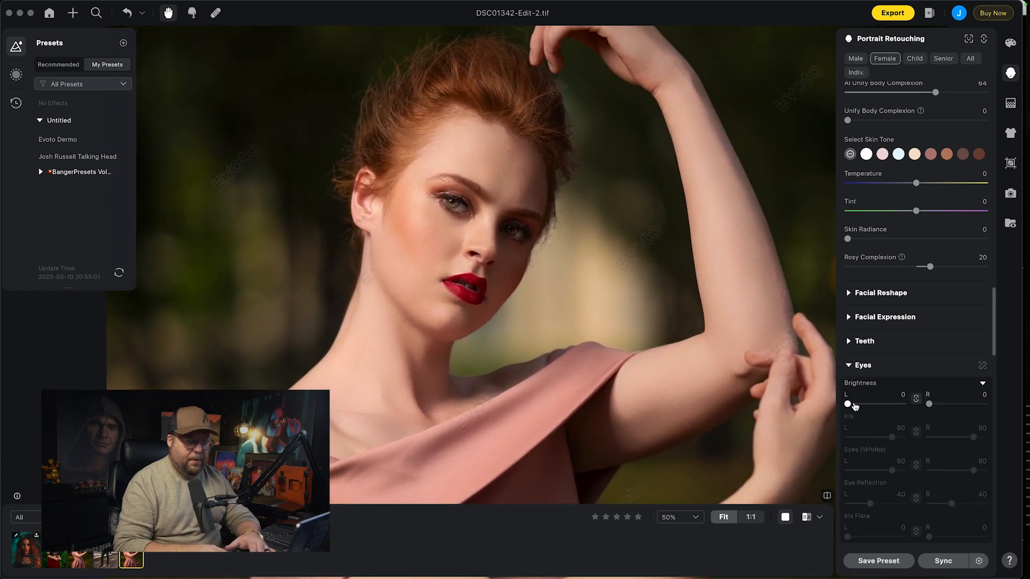
pyautogui.moveTo(850, 405)
pyautogui.mouseDown()
pyautogui.moveTo(913, 408)
pyautogui.moveTo(839, 408)
pyautogui.moveTo(864, 411)
pyautogui.mouseUp()
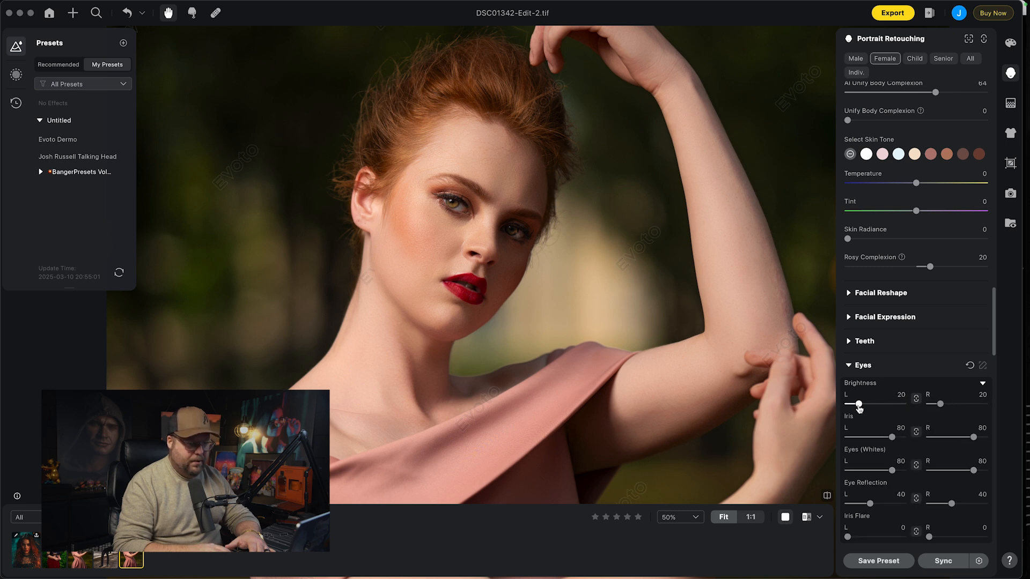
# - Refine both eyes with Eyes (Whites) at 50, Iris Flare at 32 and Eye Reflection at 51, and set Red Vein Removal to 76
pyautogui.scroll(-5, 875, 391)
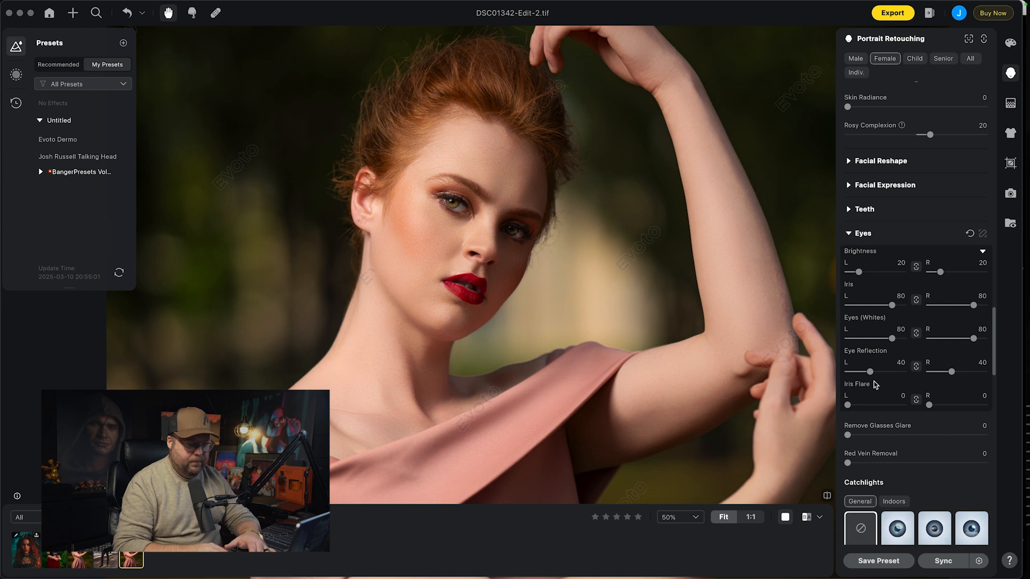
pyautogui.moveTo(892, 340); pyautogui.dragTo(872, 342)
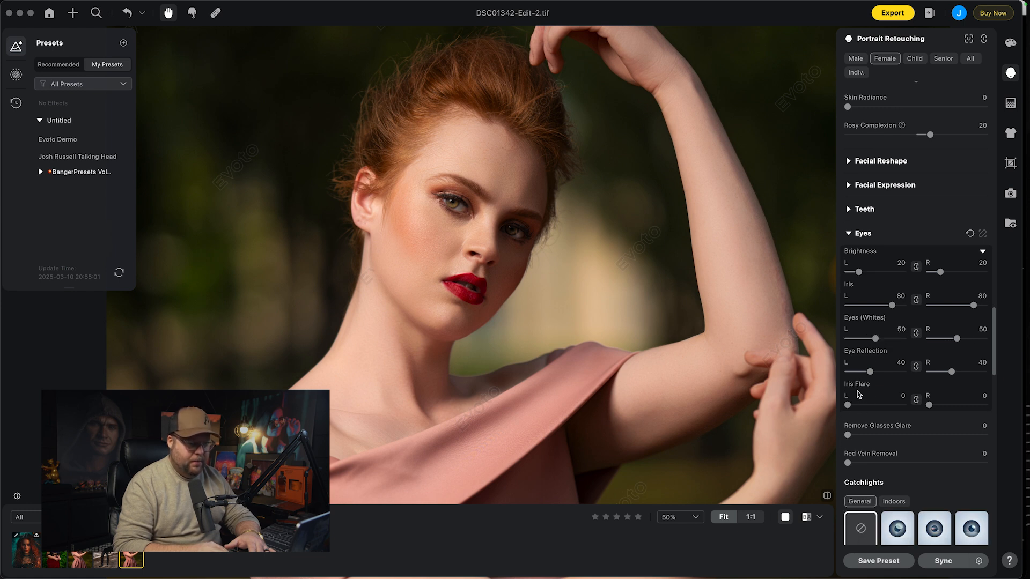
pyautogui.moveTo(851, 406); pyautogui.dragTo(869, 403)
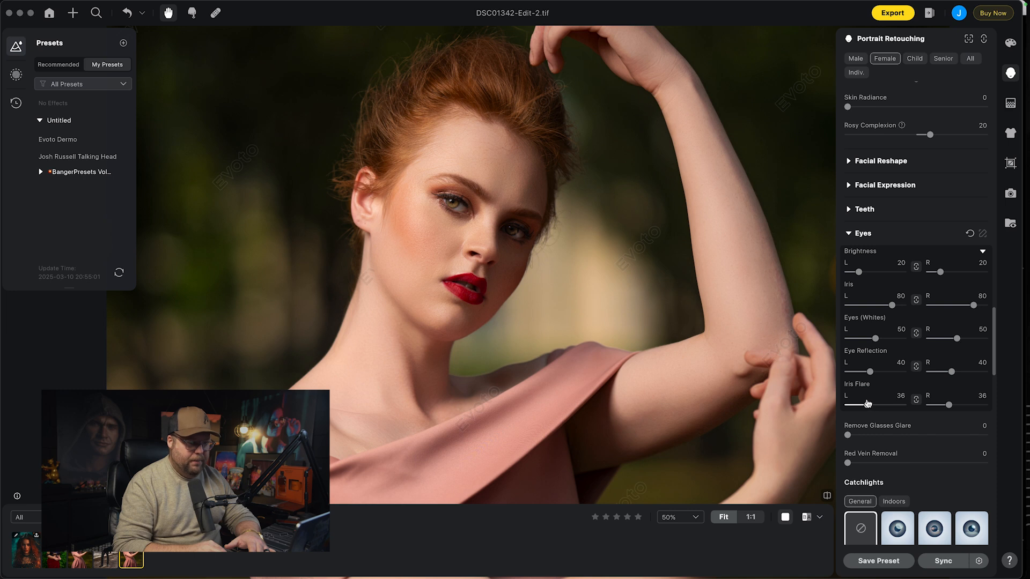
pyautogui.moveTo(870, 372); pyautogui.dragTo(876, 372)
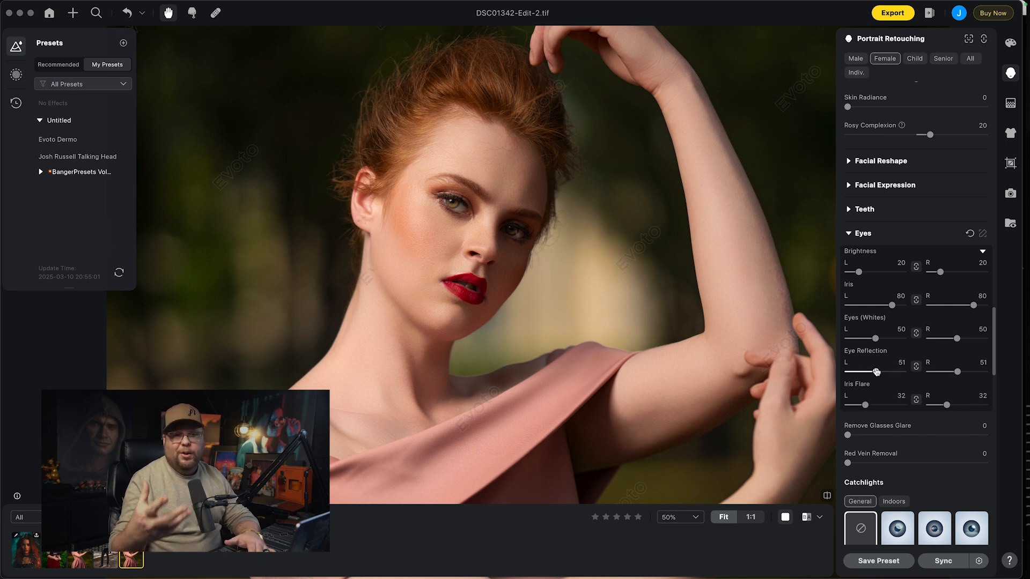
pyautogui.scroll(-3, 884, 341)
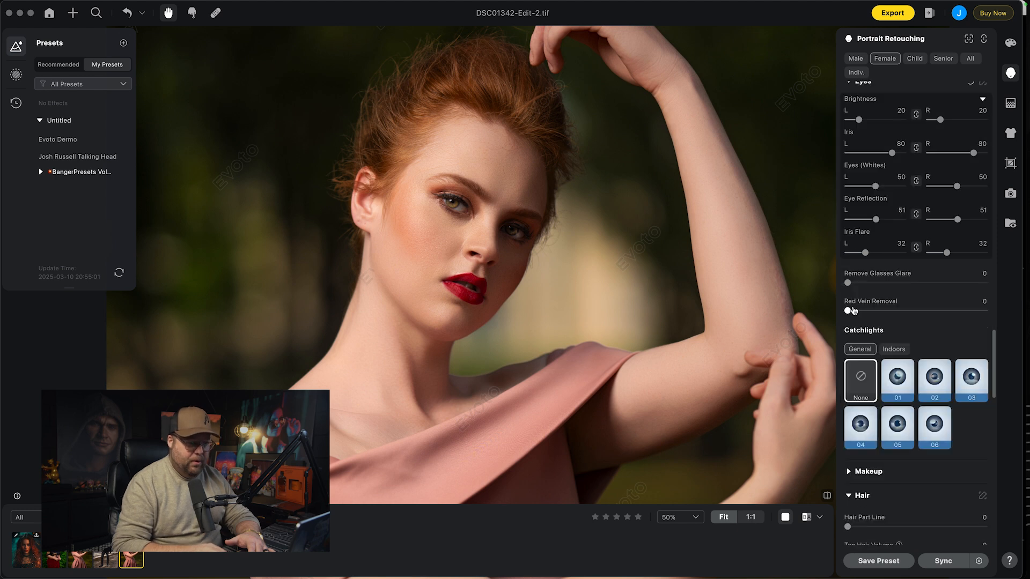
pyautogui.moveTo(853, 312); pyautogui.dragTo(937, 317)
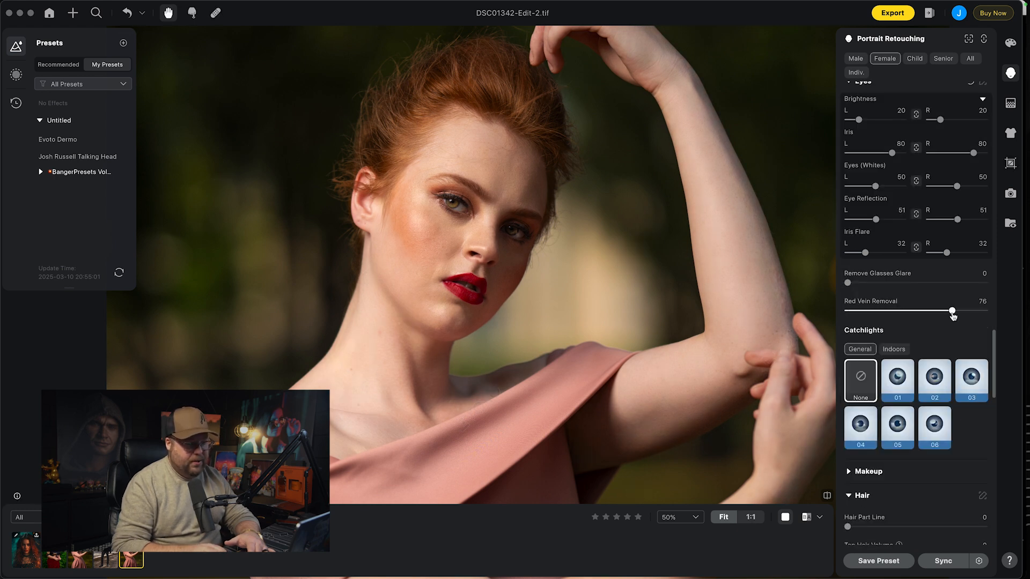
# - Apply Contour makeup style 04 to the face and set its amount to 16
pyautogui.scroll(-3, 952, 316)
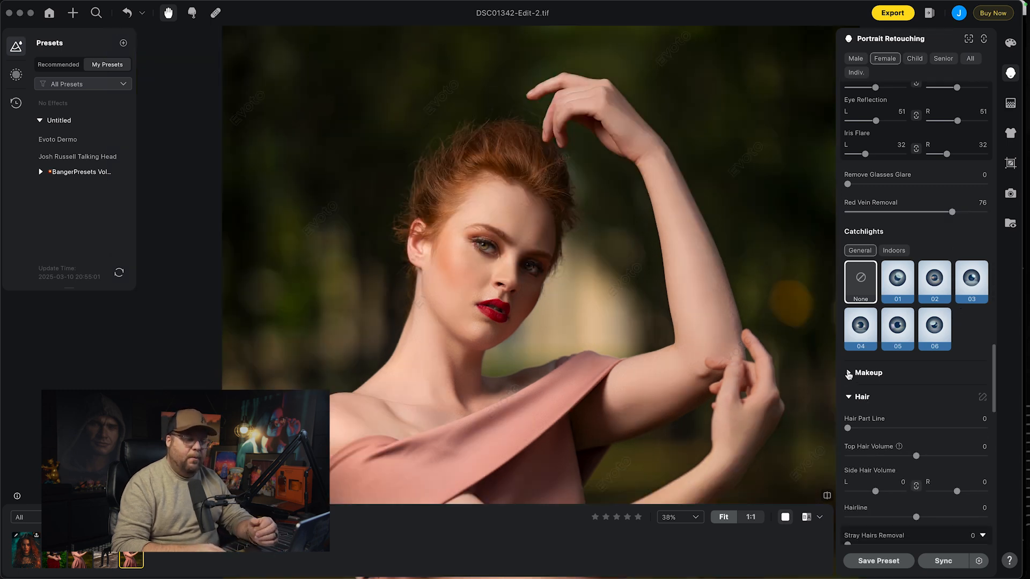
pyautogui.click(848, 396)
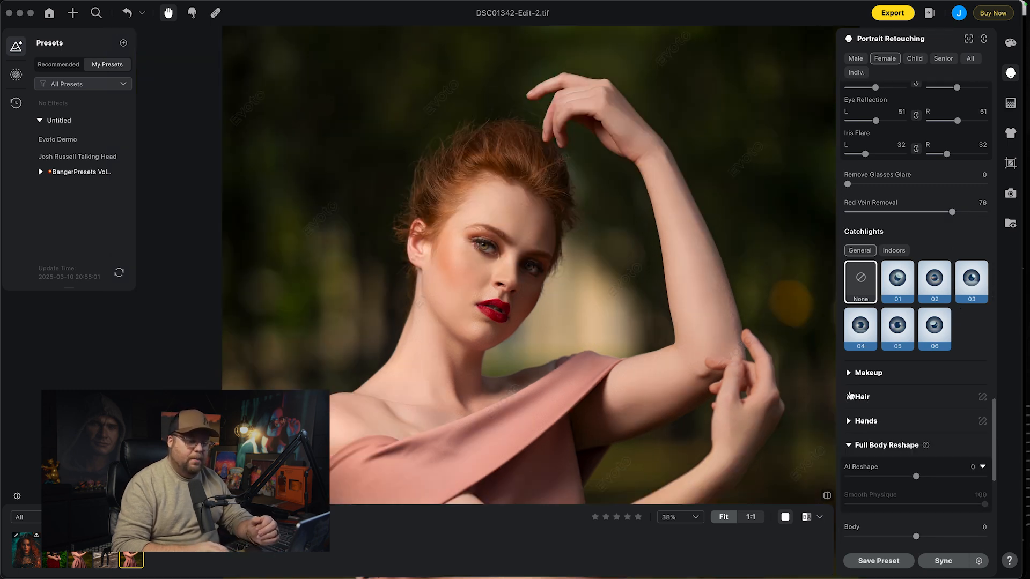
pyautogui.click(850, 380)
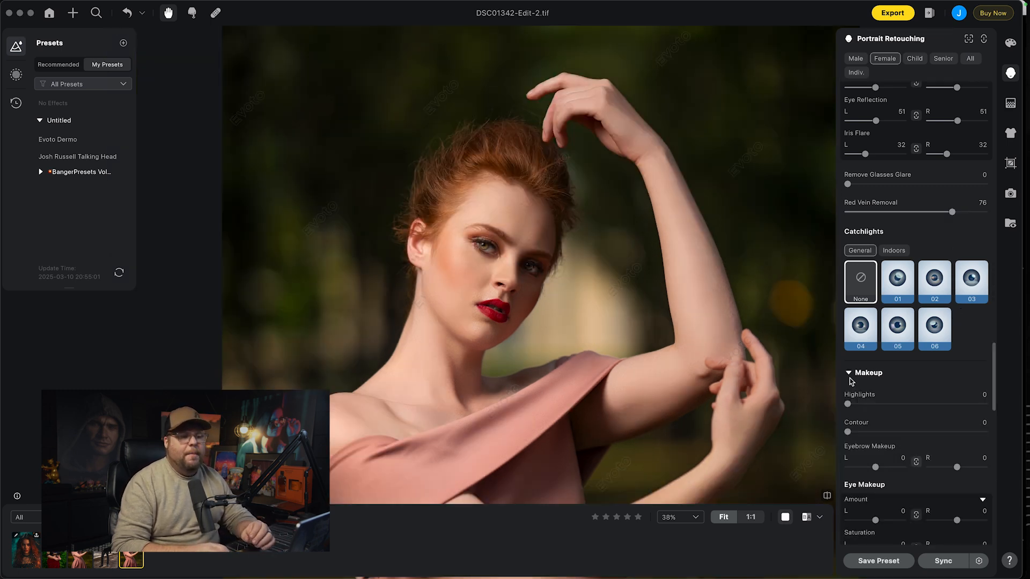
pyautogui.scroll(-10, 956, 352)
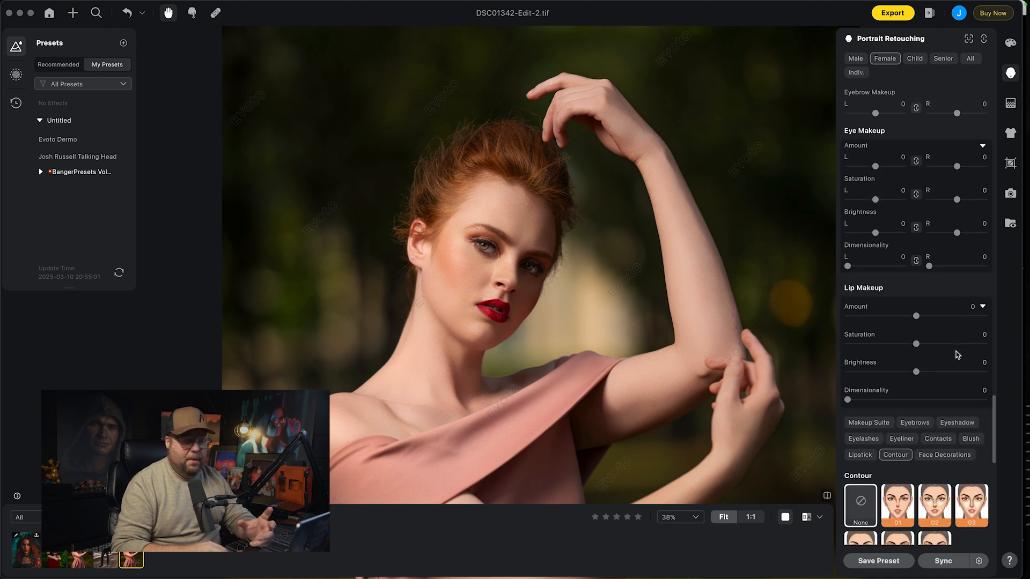
pyautogui.scroll(3, 956, 352)
pyautogui.scroll(-5, 955, 352)
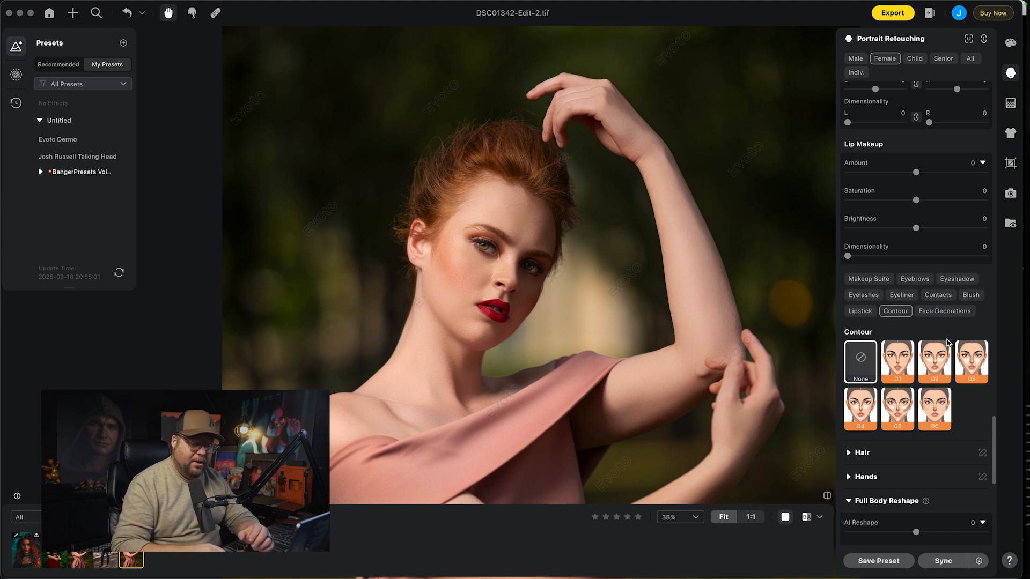
pyautogui.click(864, 407)
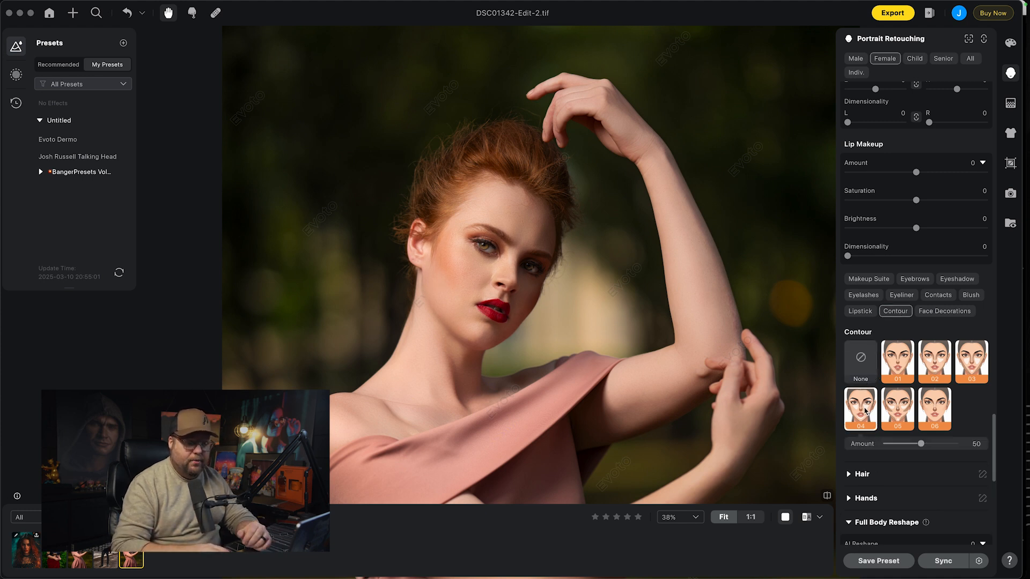
pyautogui.moveTo(921, 444); pyautogui.dragTo(898, 446)
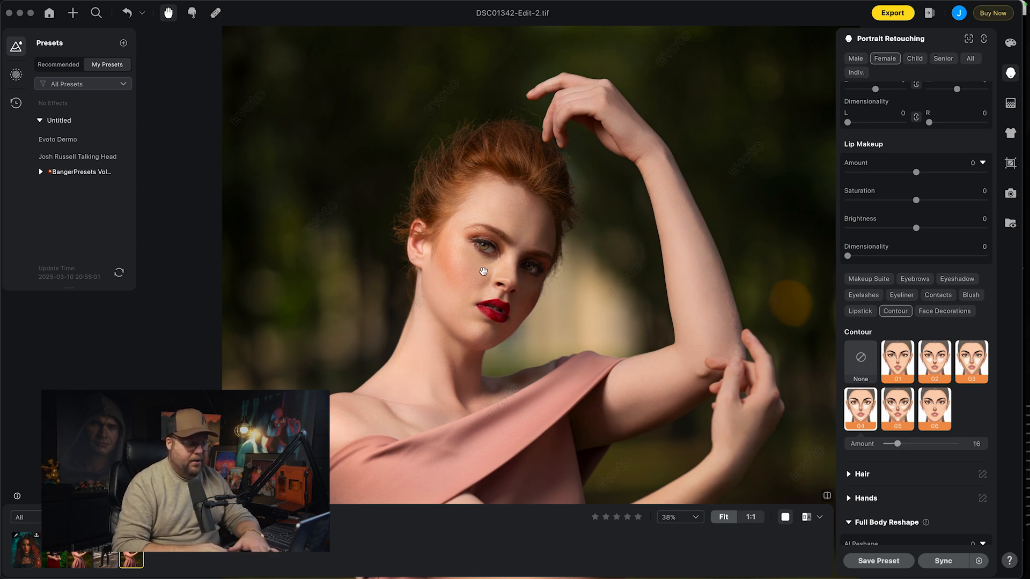
# - Try eyeshadow styles 07, 02, 01, 03 and 05 on the eyes, and return the eyeshadow to None
pyautogui.click(957, 279)
pyautogui.click(970, 407)
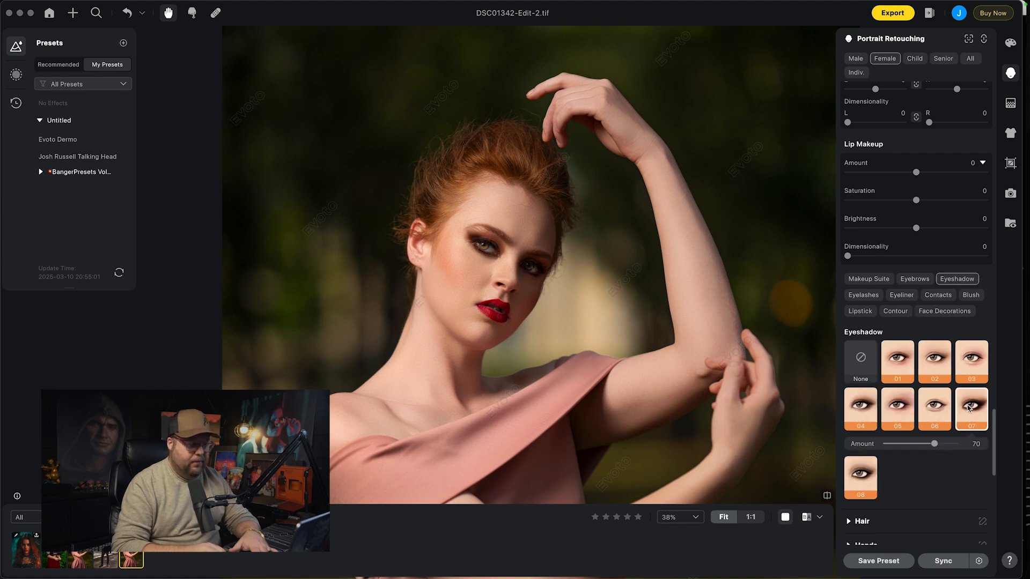
pyautogui.click(939, 370)
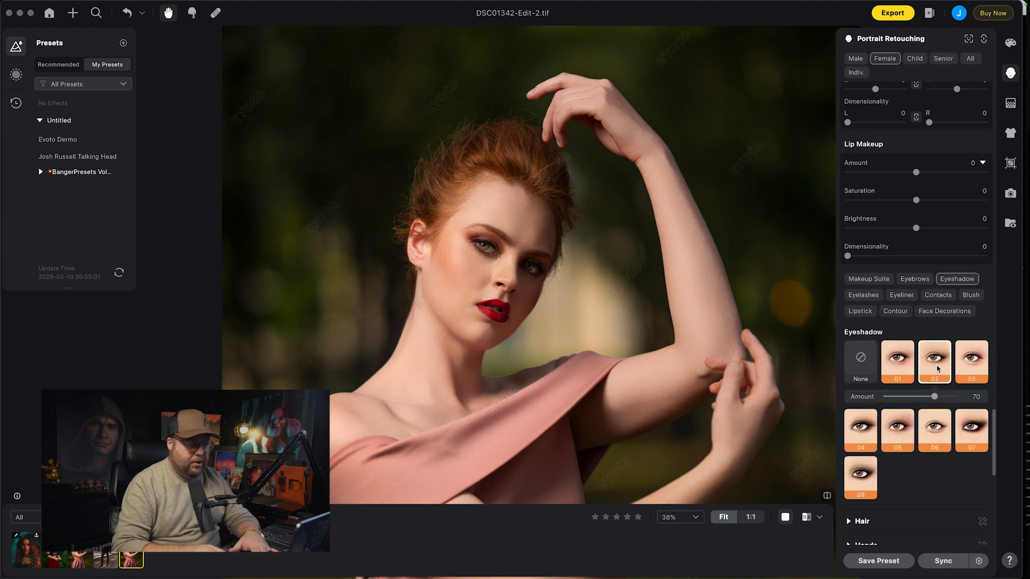
pyautogui.click(905, 364)
pyautogui.click(969, 369)
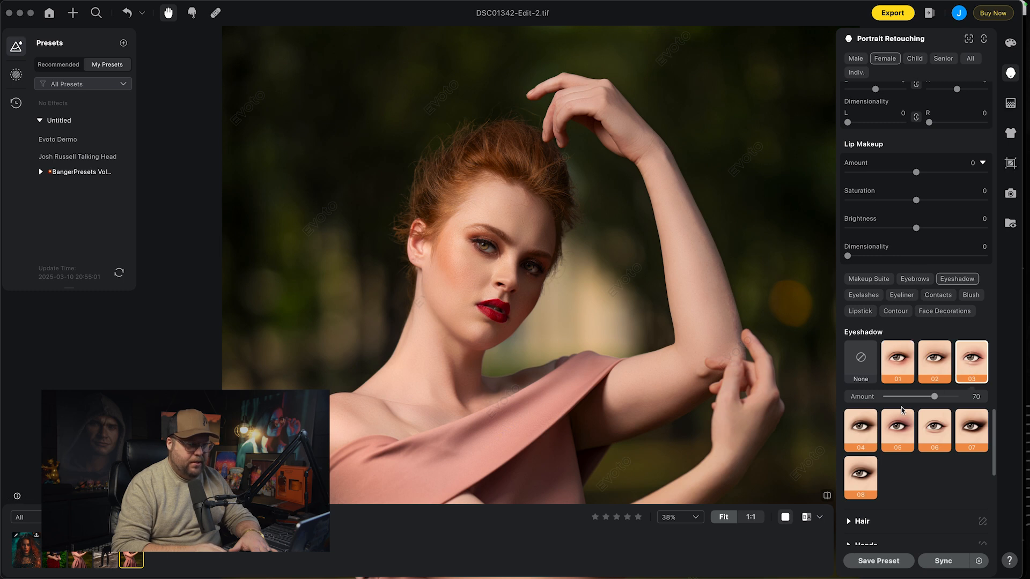
pyautogui.click(897, 429)
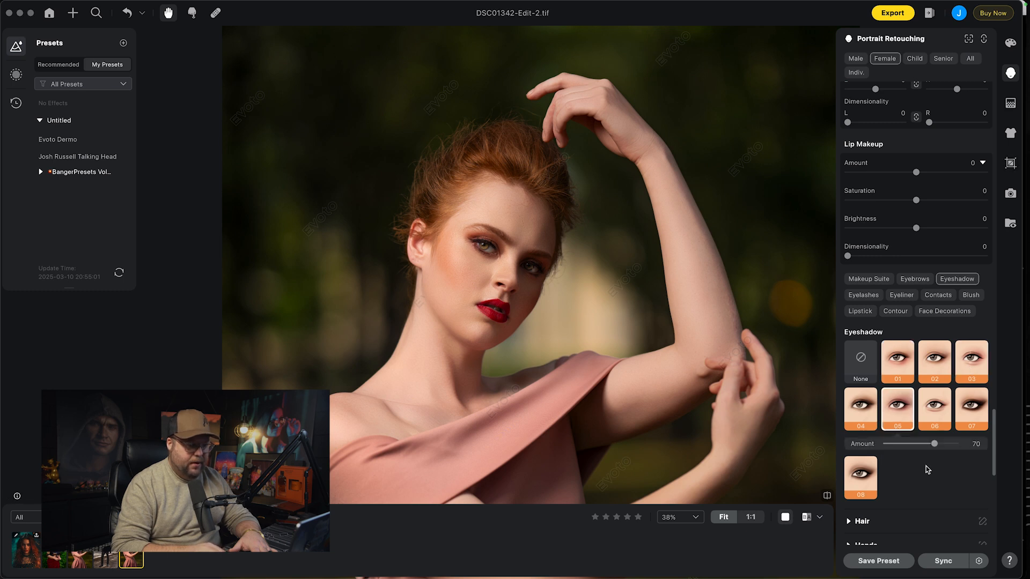
pyautogui.click(860, 361)
# - Fill in the woman's hair parting by setting Hair Part Line to 45
pyautogui.scroll(-3, 869, 356)
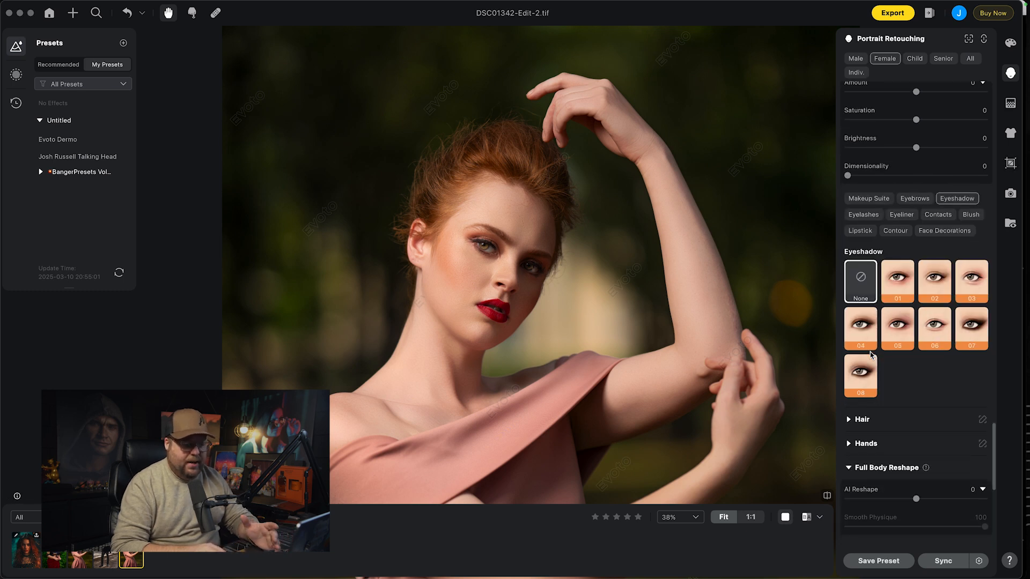
pyautogui.scroll(-3, 871, 354)
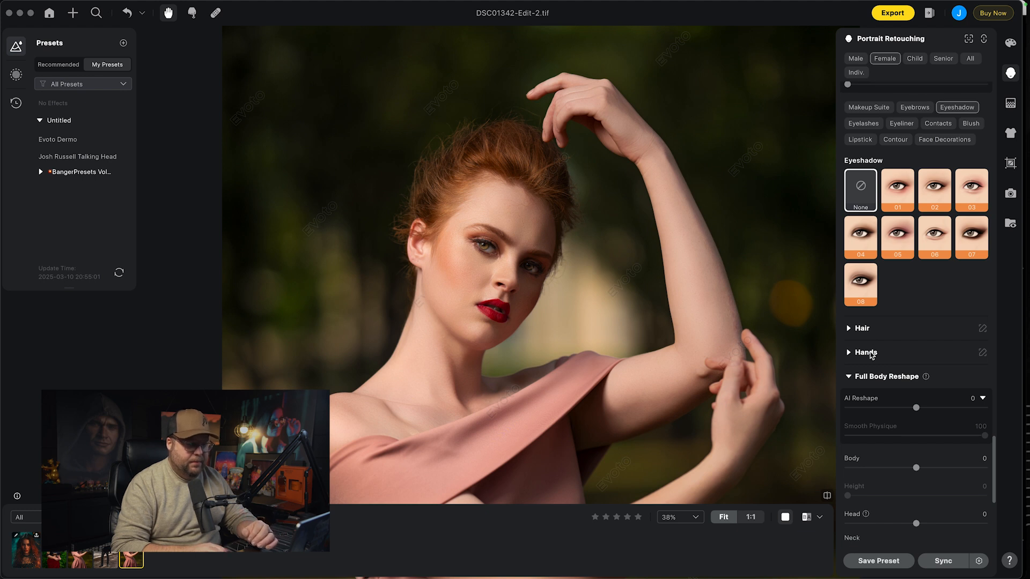
pyautogui.scroll(3, 869, 349)
pyautogui.scroll(-3, 858, 343)
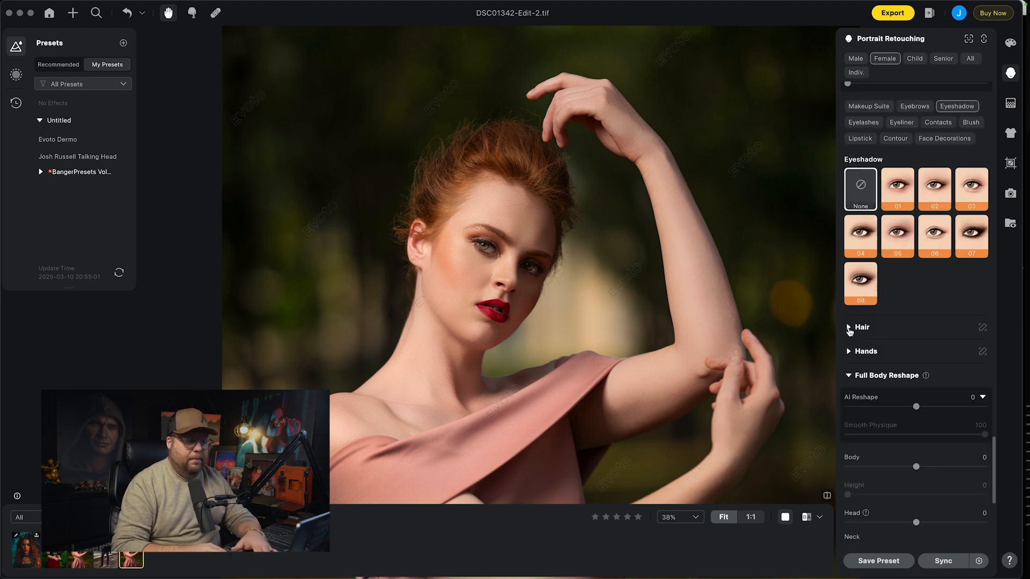
pyautogui.click(849, 328)
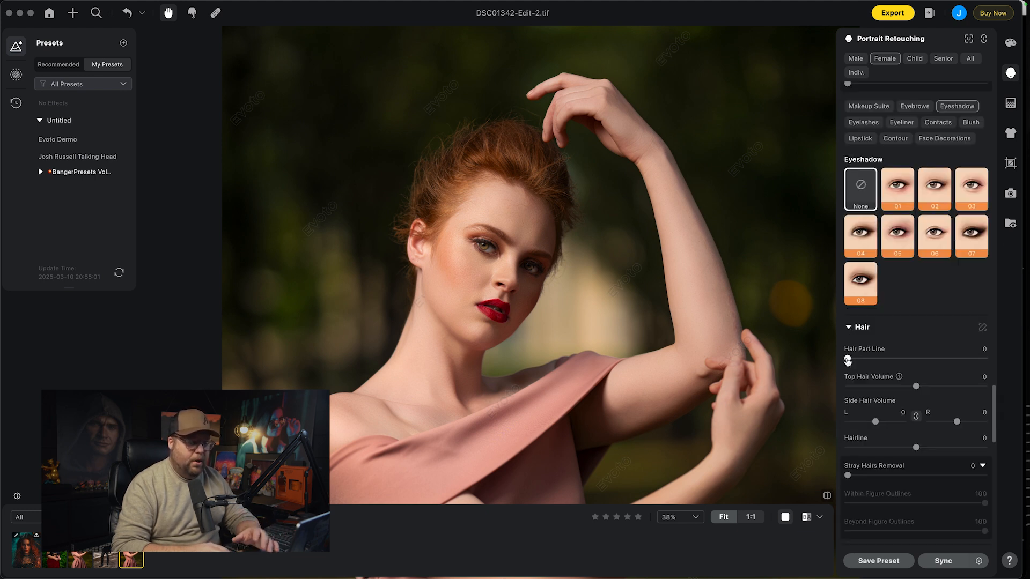
pyautogui.moveTo(847, 361); pyautogui.dragTo(909, 359)
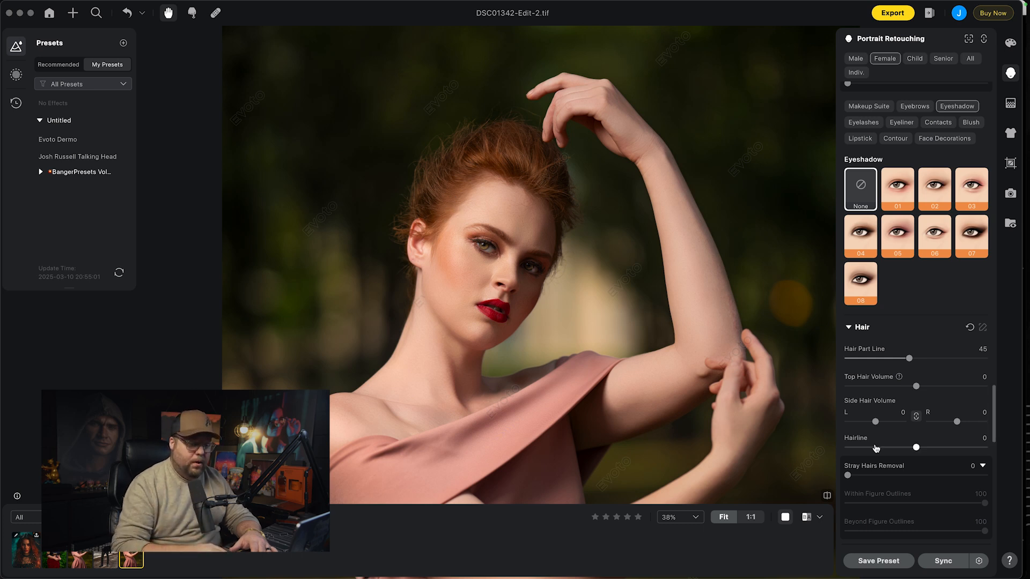
# - Clean up the flyaway hairs by setting Stray Hairs Removal to 56
pyautogui.moveTo(855, 475); pyautogui.dragTo(973, 477)
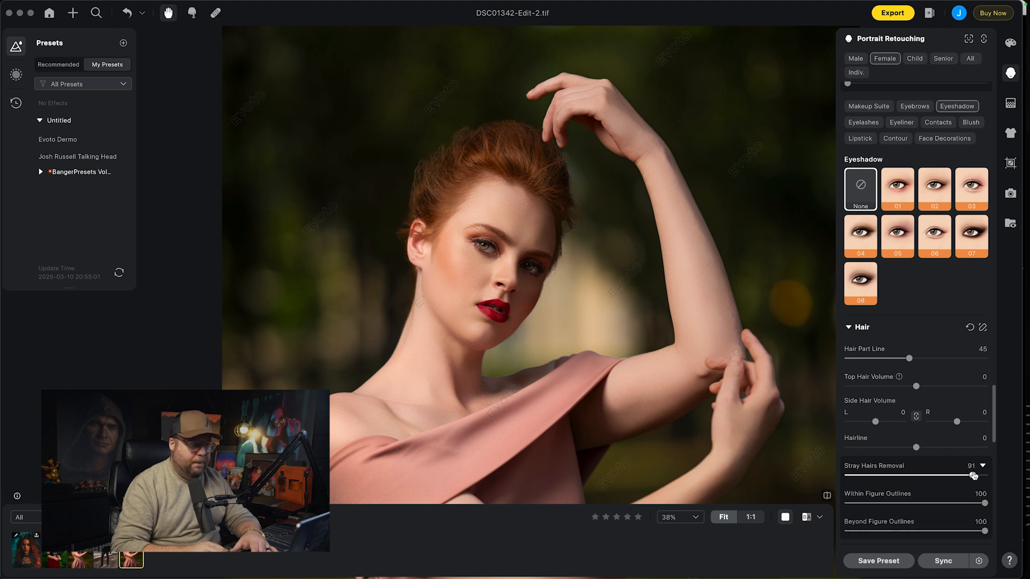
pyautogui.moveTo(961, 478); pyautogui.dragTo(956, 478)
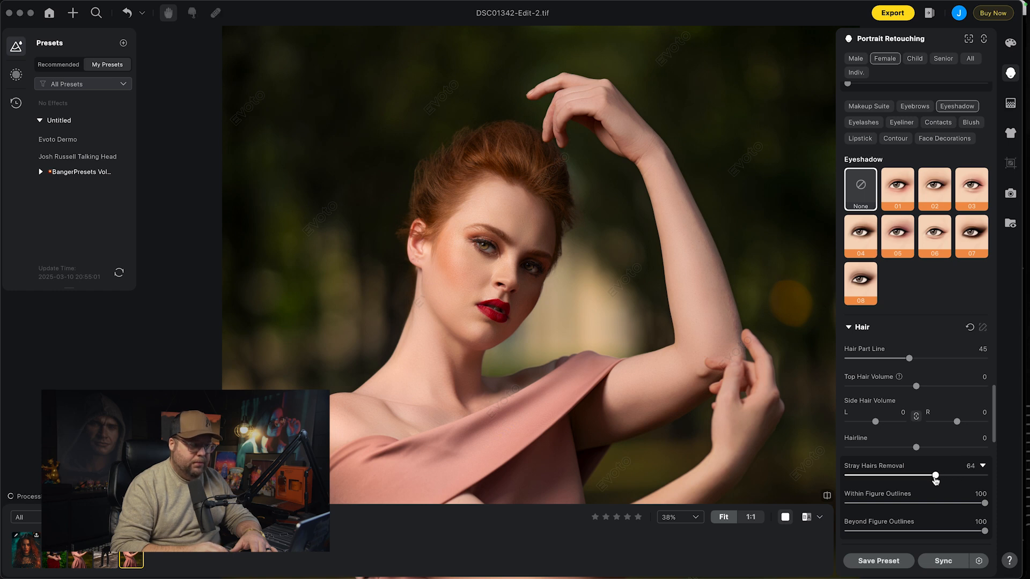
pyautogui.moveTo(934, 476); pyautogui.dragTo(924, 476)
# - Set Smooth Hair to 80 and Tame Frizzy Hair to 63, and compare the portrait with its unretouched version
pyautogui.scroll(-2, 906, 424)
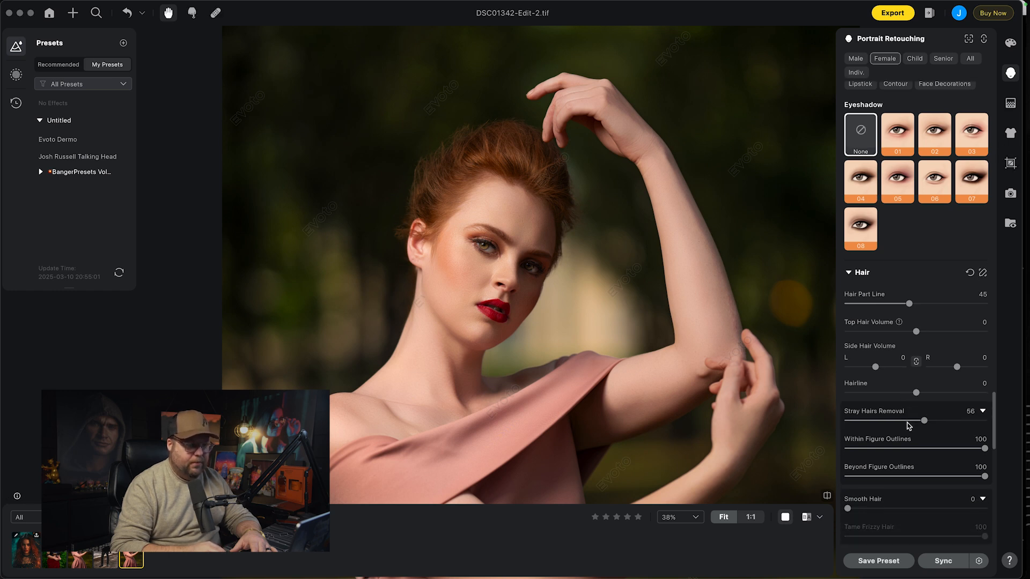
pyautogui.scroll(-5, 906, 423)
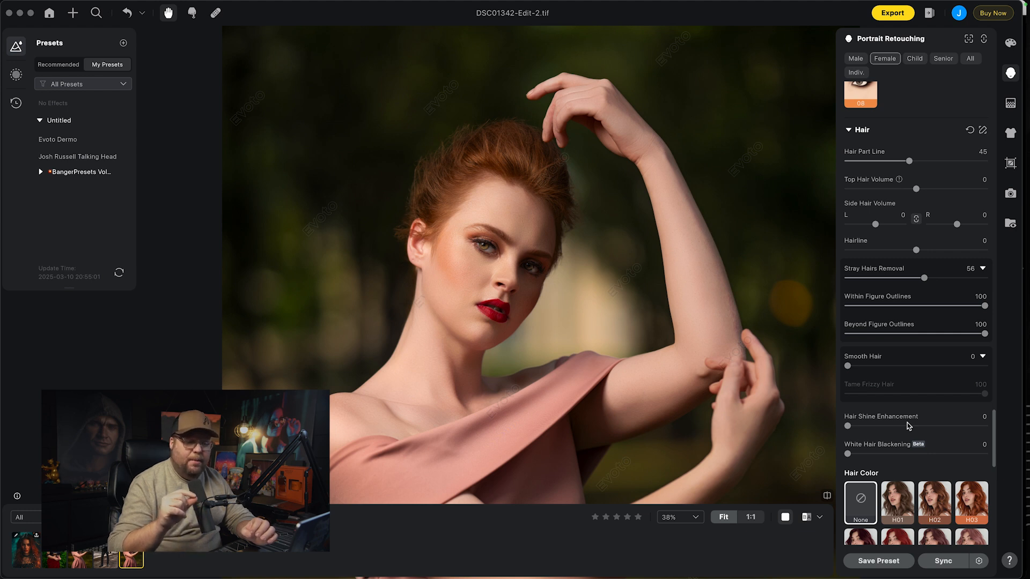
pyautogui.moveTo(848, 366); pyautogui.dragTo(959, 372)
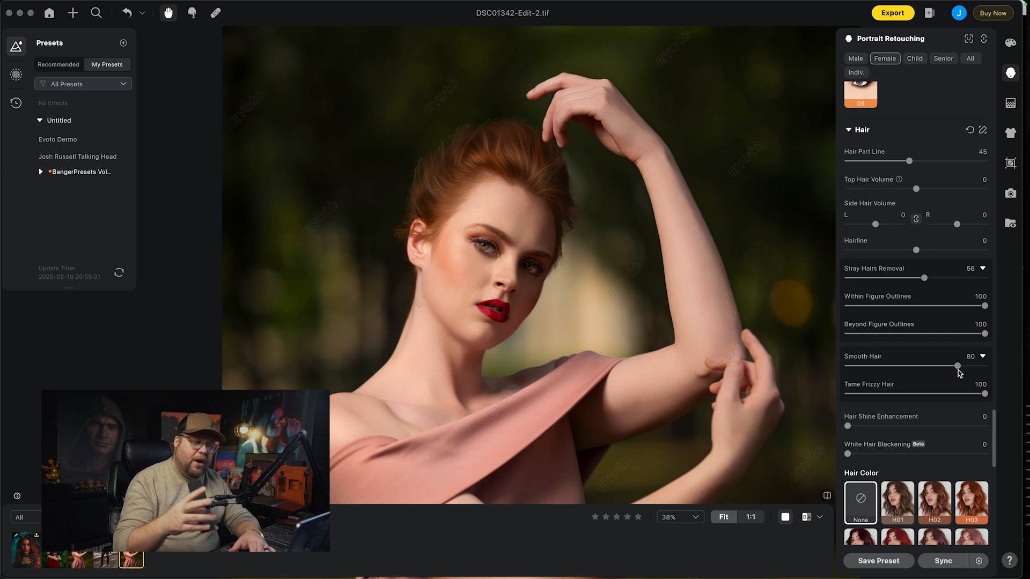
pyautogui.moveTo(985, 394); pyautogui.dragTo(934, 395)
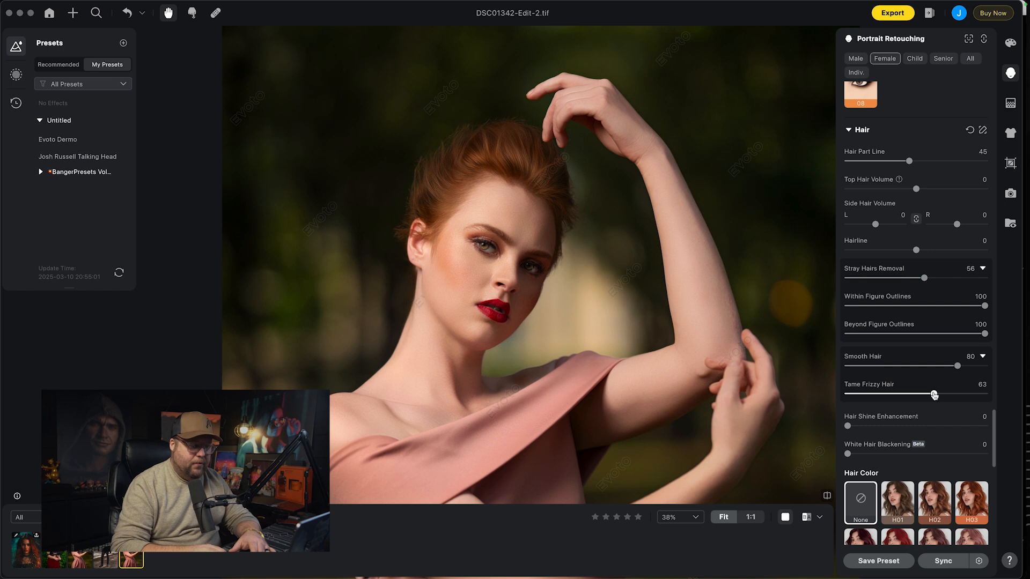
pyautogui.press('\\')
pyautogui.press('\\')
pyautogui.press('\\')
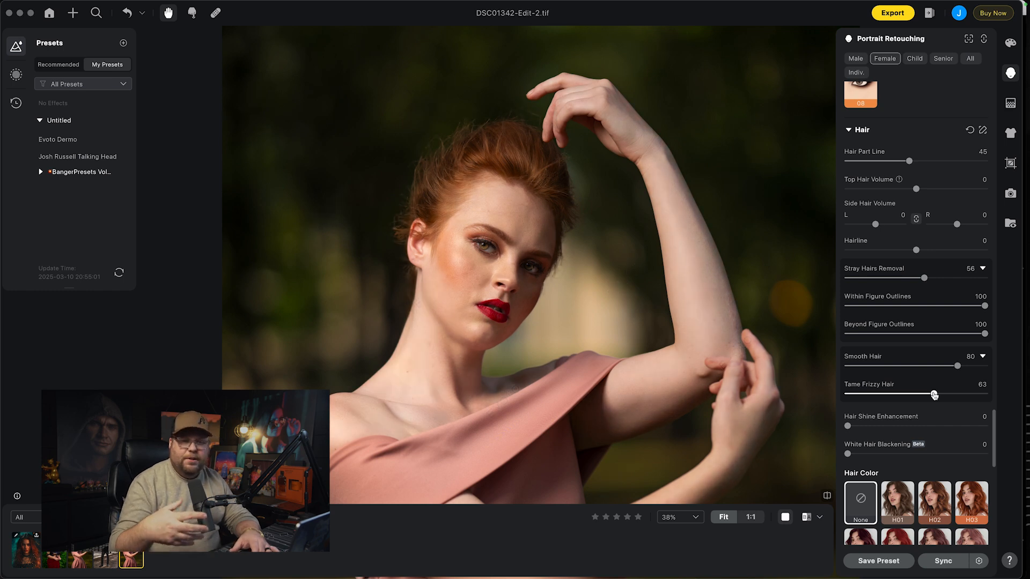
pyautogui.press('\\')
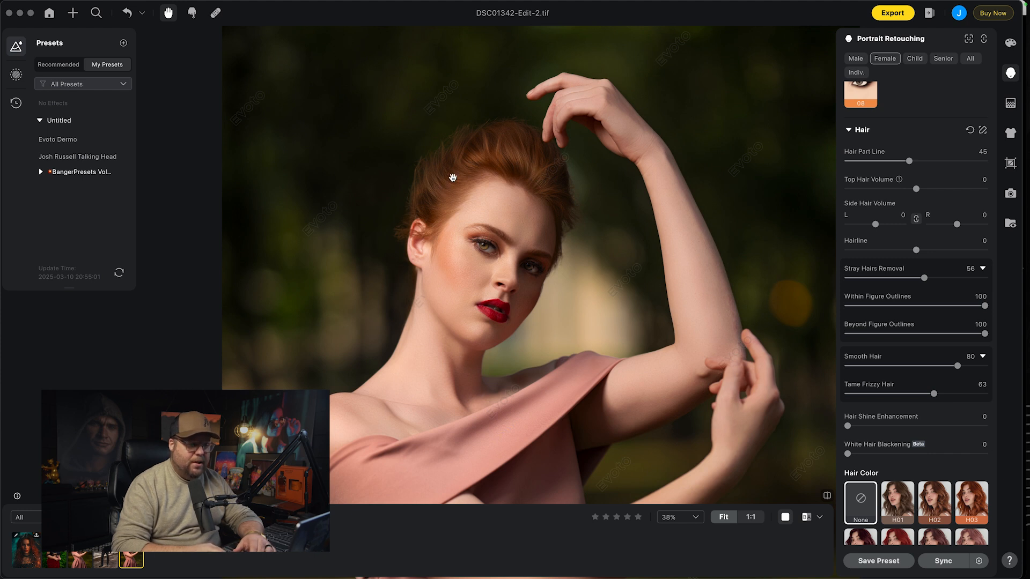
# - Add shine to the woman's hair by setting Hair Shine Enhancement to 64
pyautogui.moveTo(848, 426); pyautogui.dragTo(961, 429)
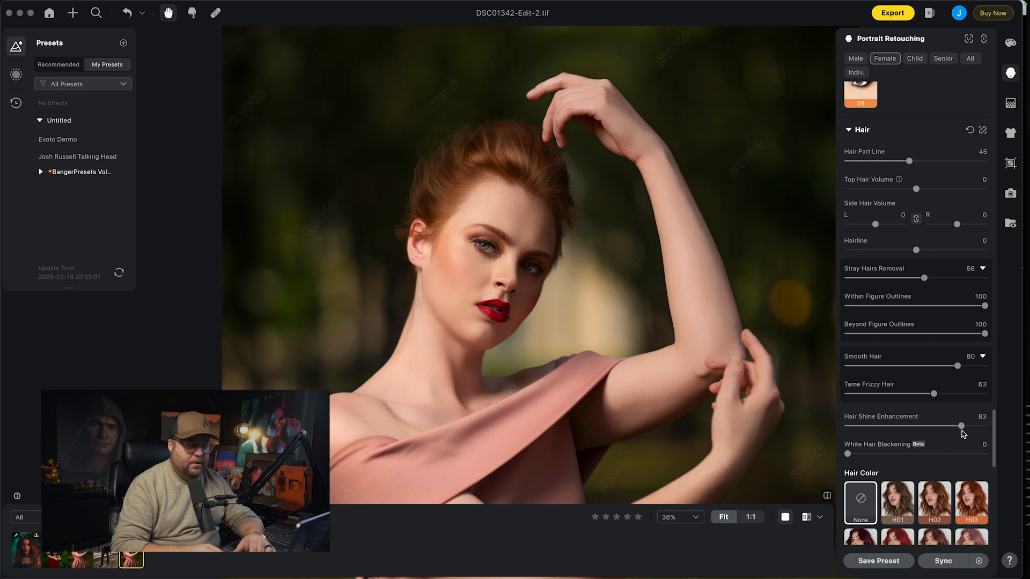
pyautogui.moveTo(961, 430); pyautogui.dragTo(935, 430)
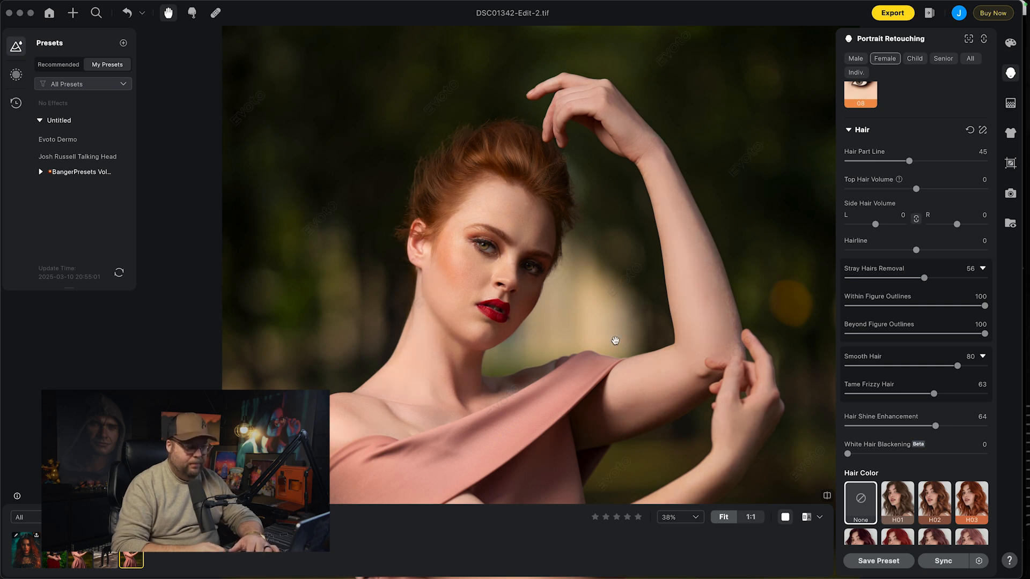
# - Shorten the woman's neck under Full Body Reshape by setting Neck Length to -55
pyautogui.scroll(-5, 615, 342)
pyautogui.moveTo(615, 342); pyautogui.dragTo(554, 193)
pyautogui.scroll(-6, 885, 394)
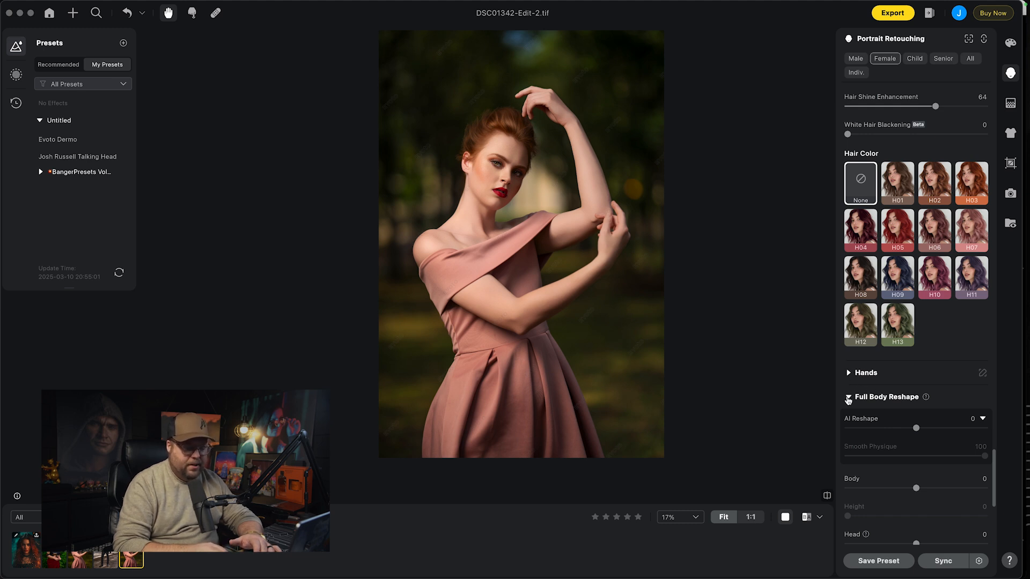
pyautogui.scroll(-5, 868, 410)
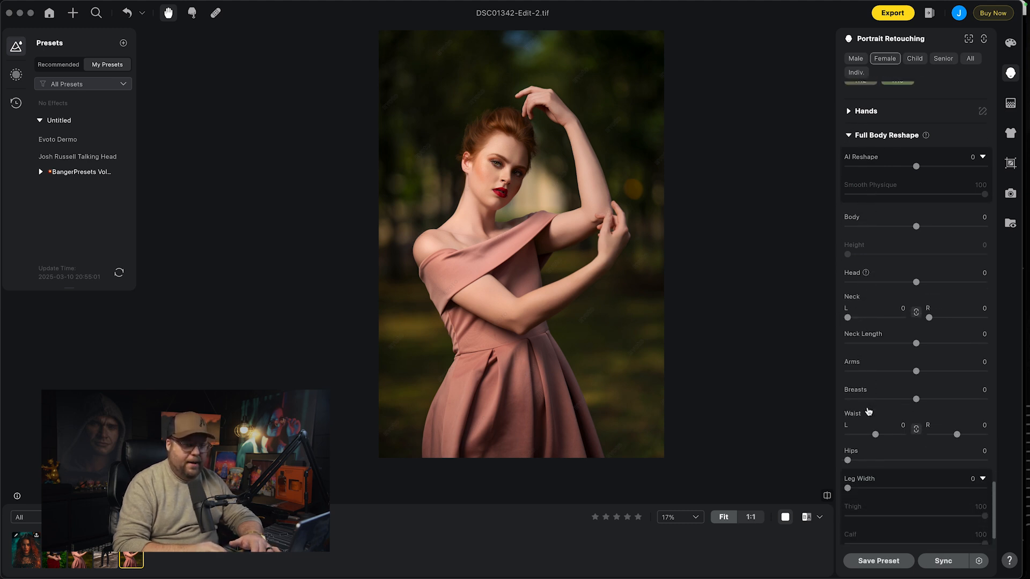
pyautogui.scroll(-1, 869, 411)
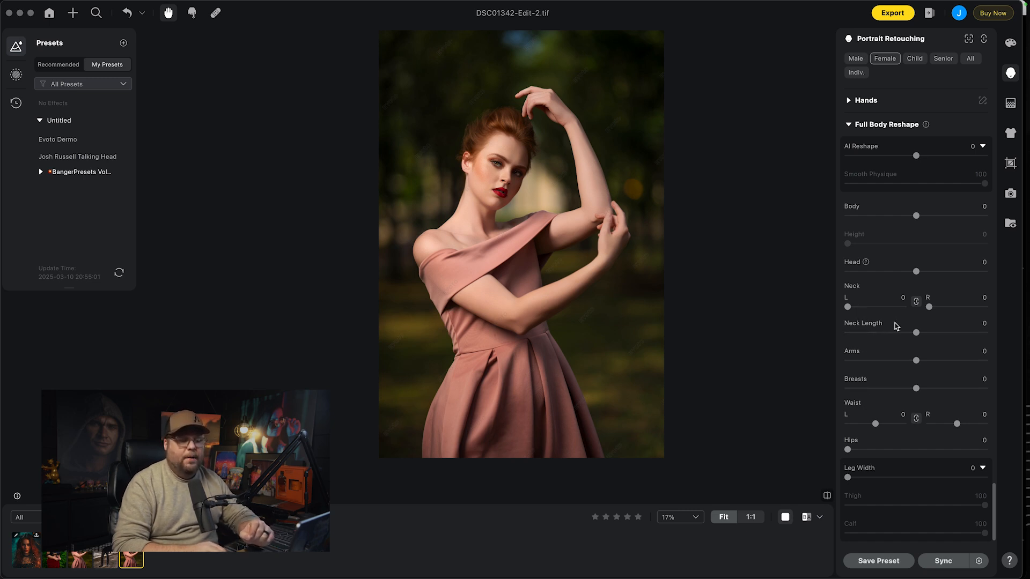
pyautogui.moveTo(917, 334); pyautogui.dragTo(879, 335)
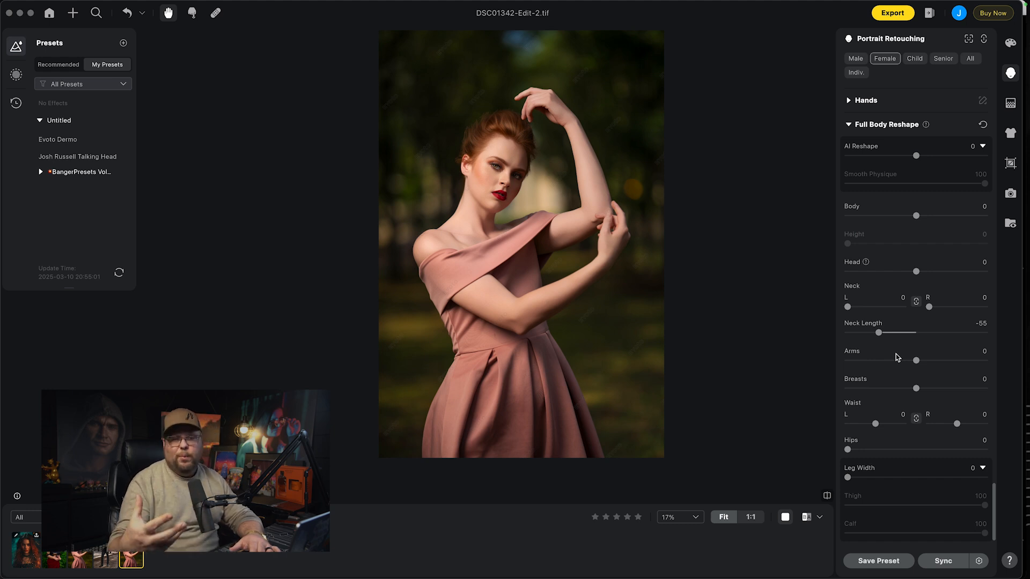
# - Set Background Enhancement to 74 for the area behind the woman
pyautogui.click(1012, 104)
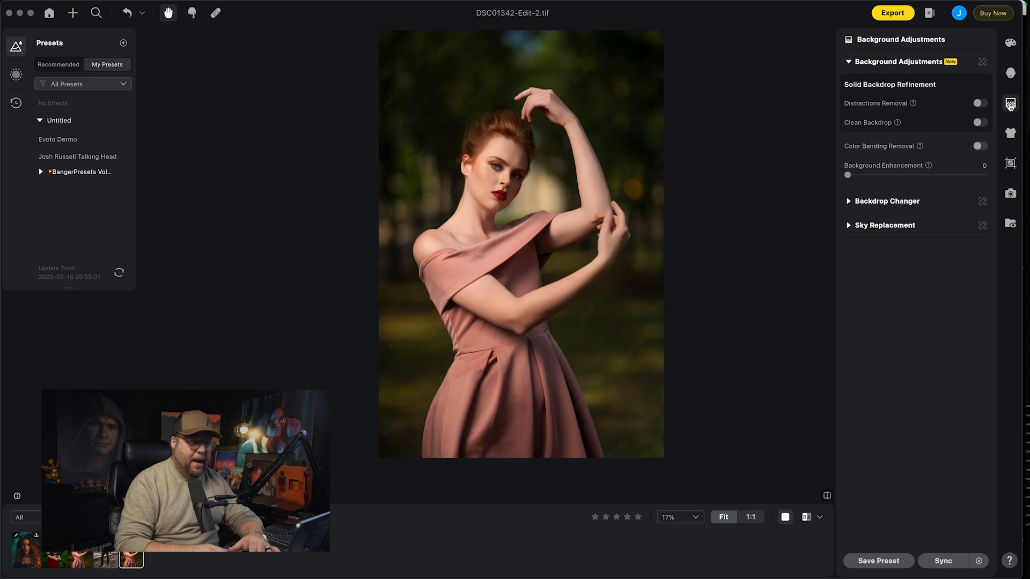
pyautogui.moveTo(848, 176); pyautogui.dragTo(949, 179)
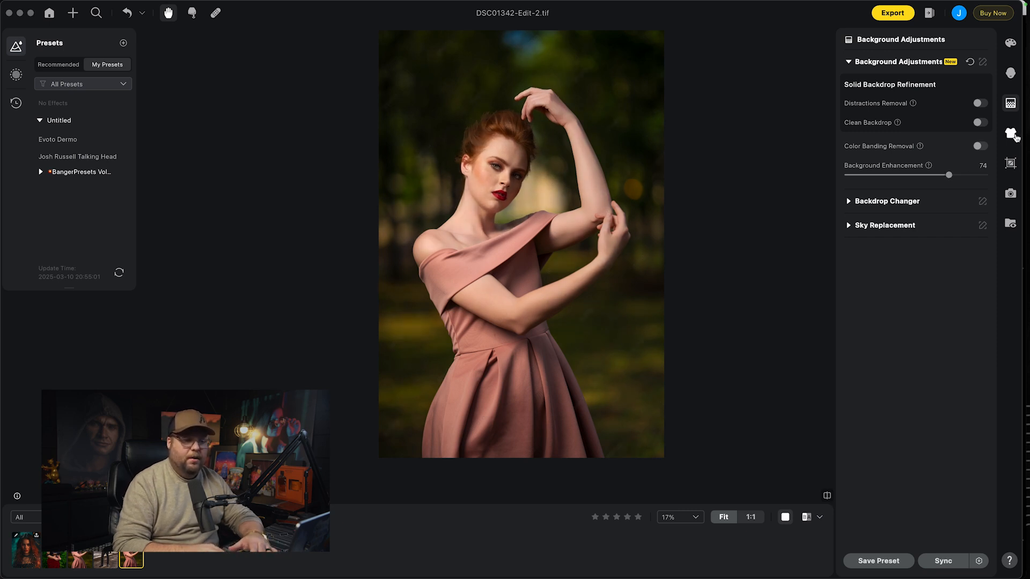
# - Smooth the dress with De-wrinkle Clothing at 81 and Deep Wrinkles Removal at 43, and compare the portrait with its unretouched version
pyautogui.click(1011, 134)
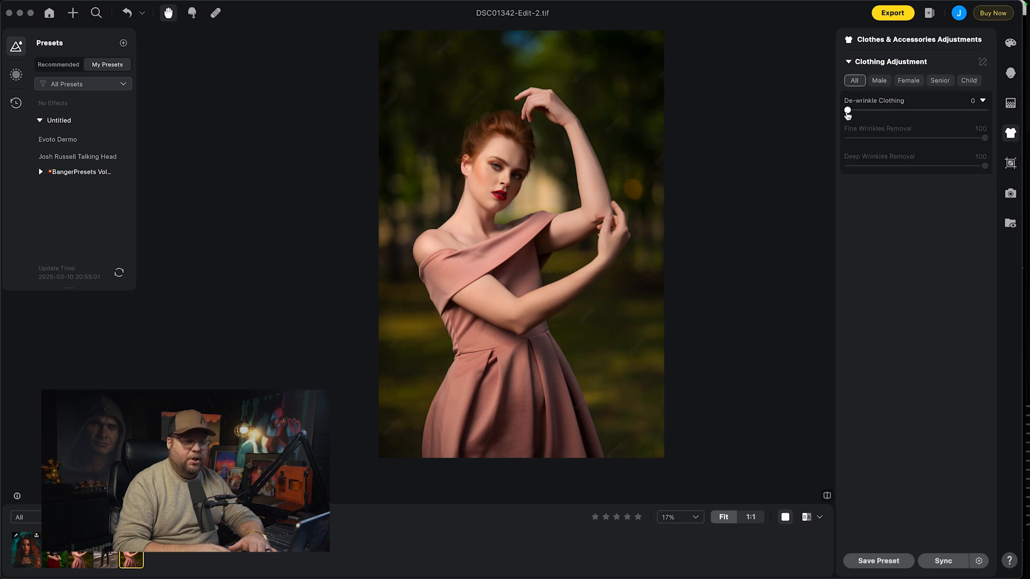
pyautogui.moveTo(847, 116); pyautogui.dragTo(960, 118)
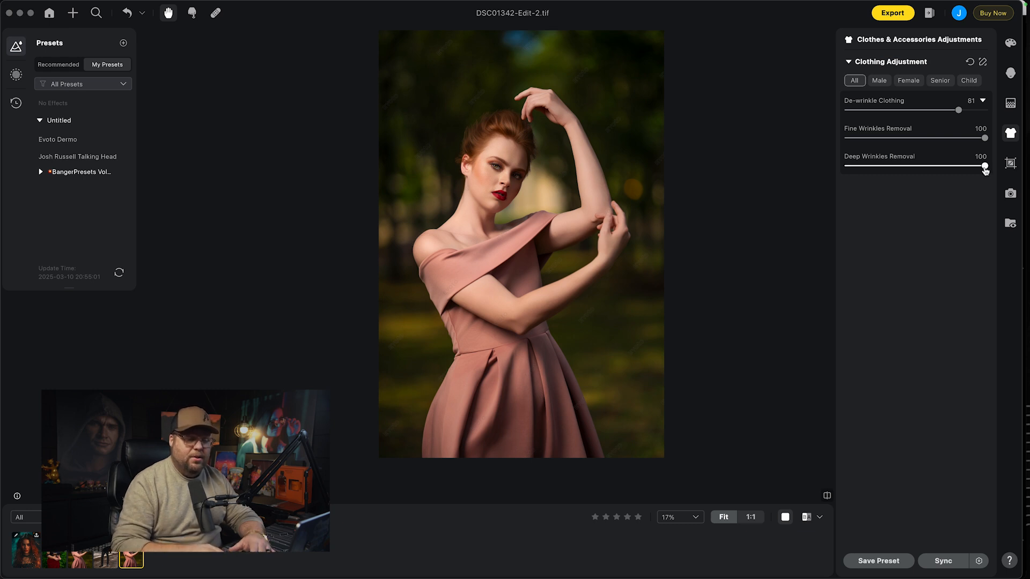
pyautogui.moveTo(984, 167); pyautogui.dragTo(906, 166)
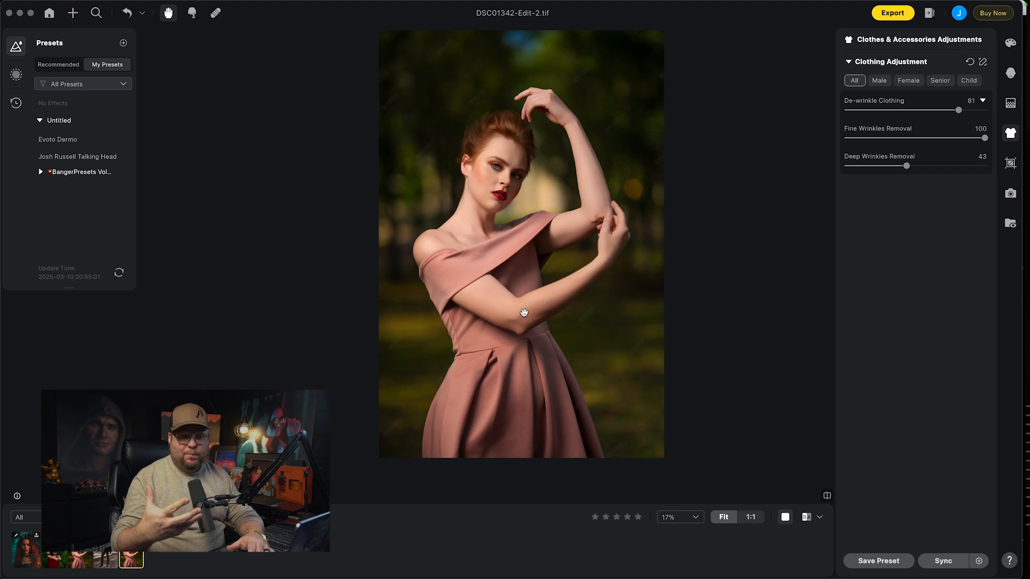
pyautogui.press('\\')
pyautogui.press('\\')
pyautogui.press('\\')
pyautogui.press('\\')
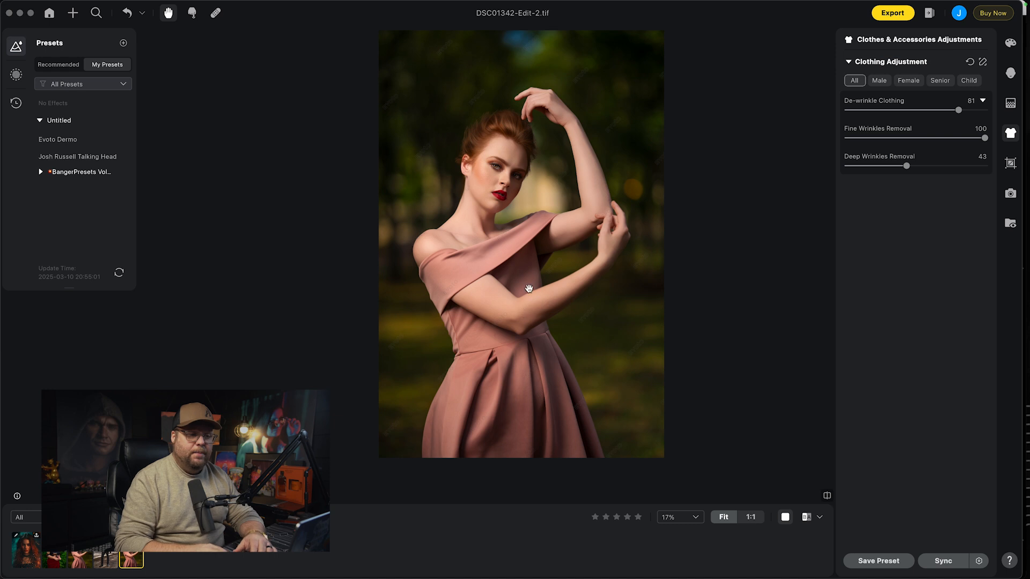
# - Export the retouched portrait to the folder of the original photo, replacing the existing non-RAW file
pyautogui.click(891, 15)
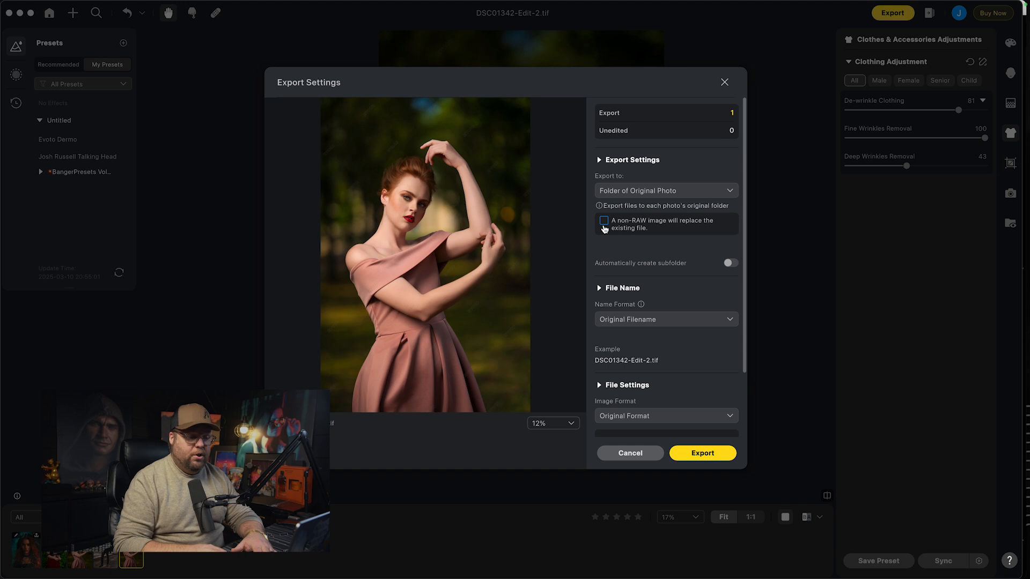
pyautogui.click(604, 221)
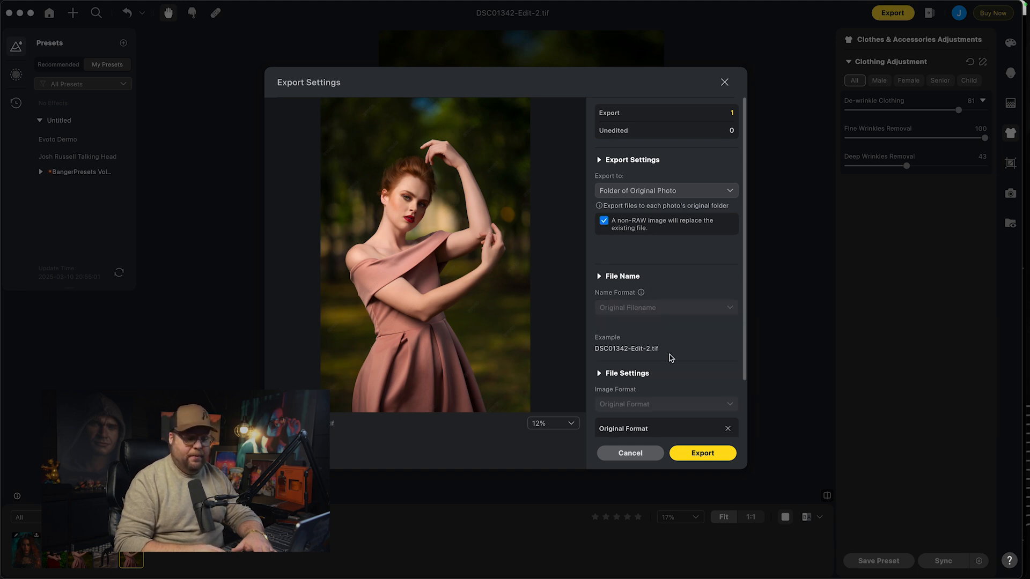
pyautogui.click(697, 454)
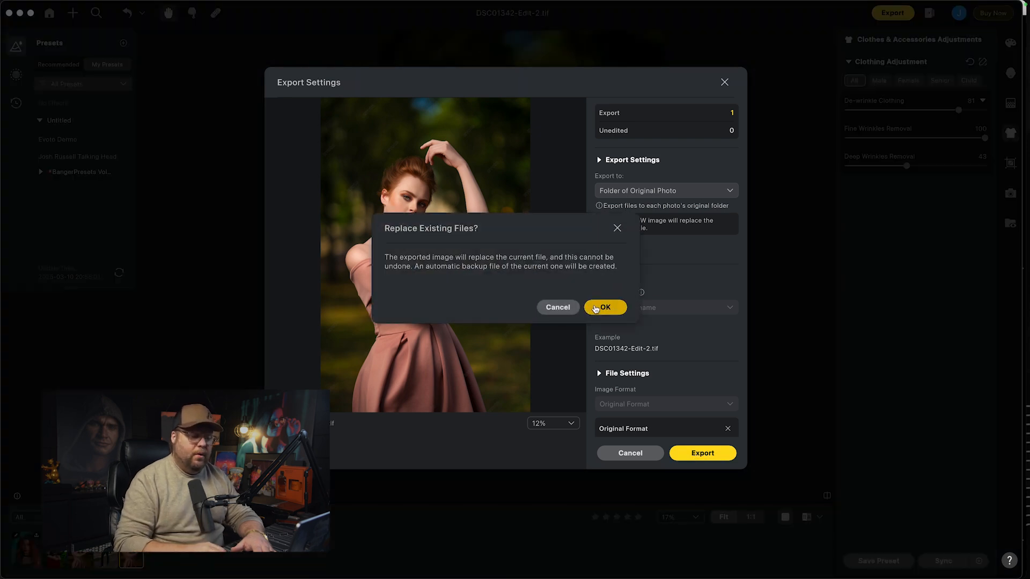
pyautogui.click(594, 307)
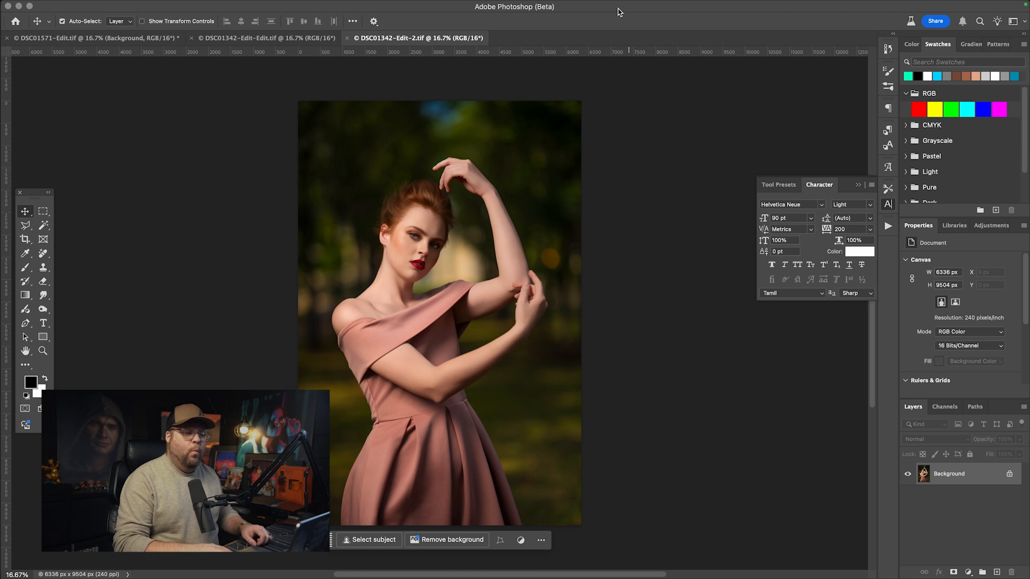
# - In Photoshop, add a Color Lookup adjustment layer above the portrait and load the #Nathan_dewis.CUBE 3D LUT
pyautogui.click(988, 226)
pyautogui.click(943, 289)
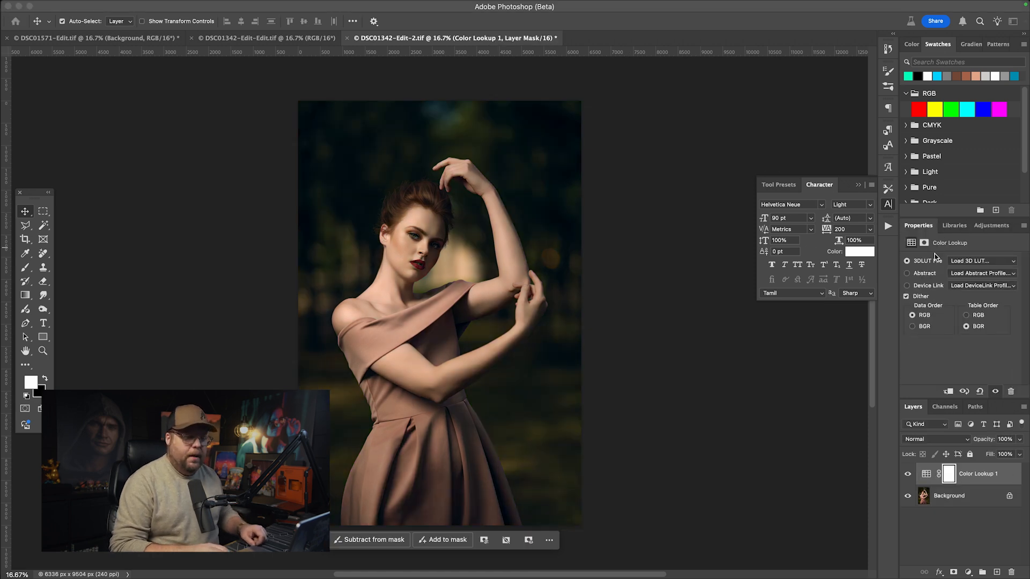
pyautogui.click(971, 261)
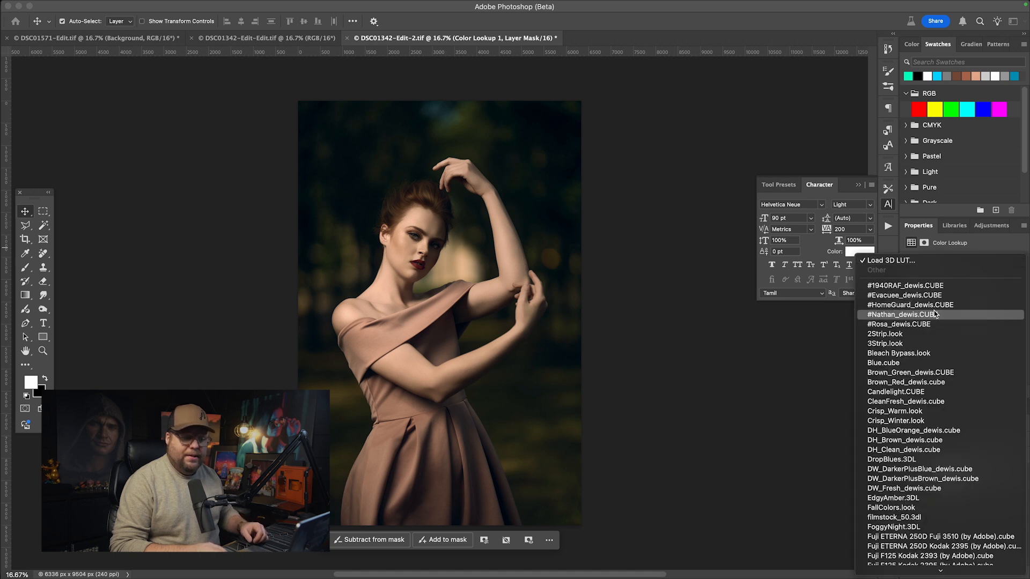
pyautogui.click(912, 316)
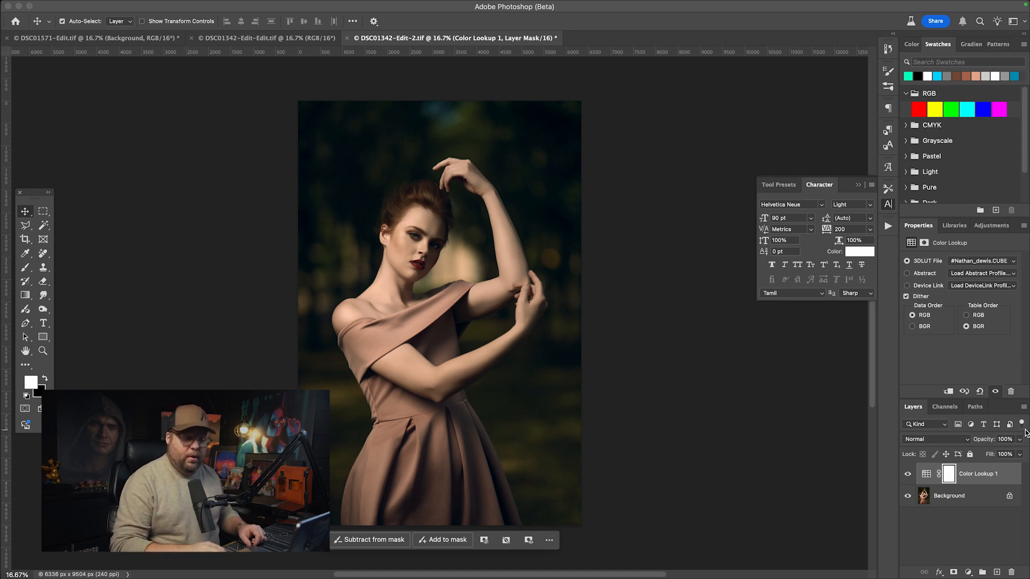
# - Lower the Color Lookup layer's opacity to 71% and delete its layer mask
pyautogui.click(1019, 454)
pyautogui.moveTo(1019, 454); pyautogui.dragTo(1005, 455)
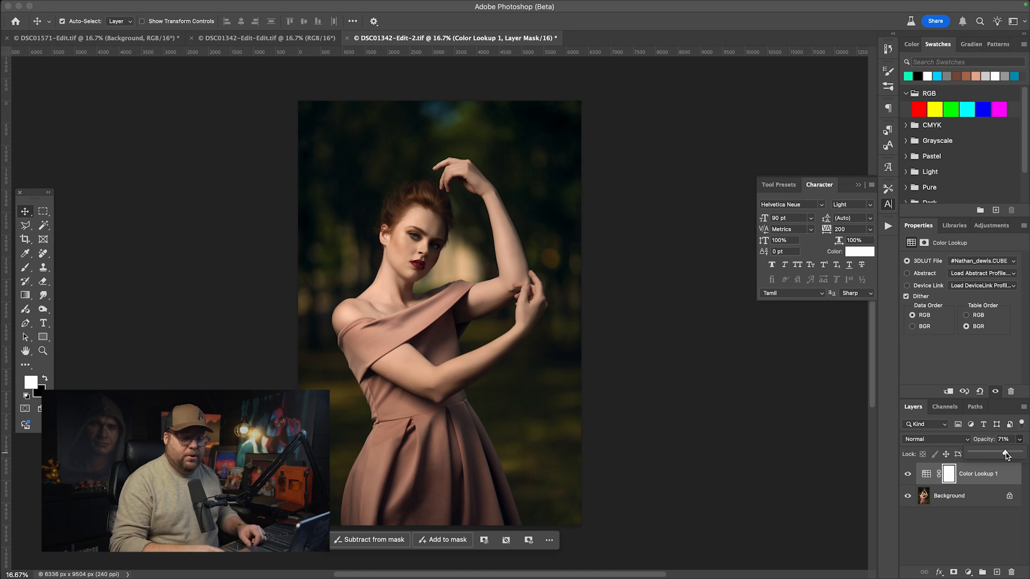
pyautogui.click(949, 476)
pyautogui.rightClick(949, 476)
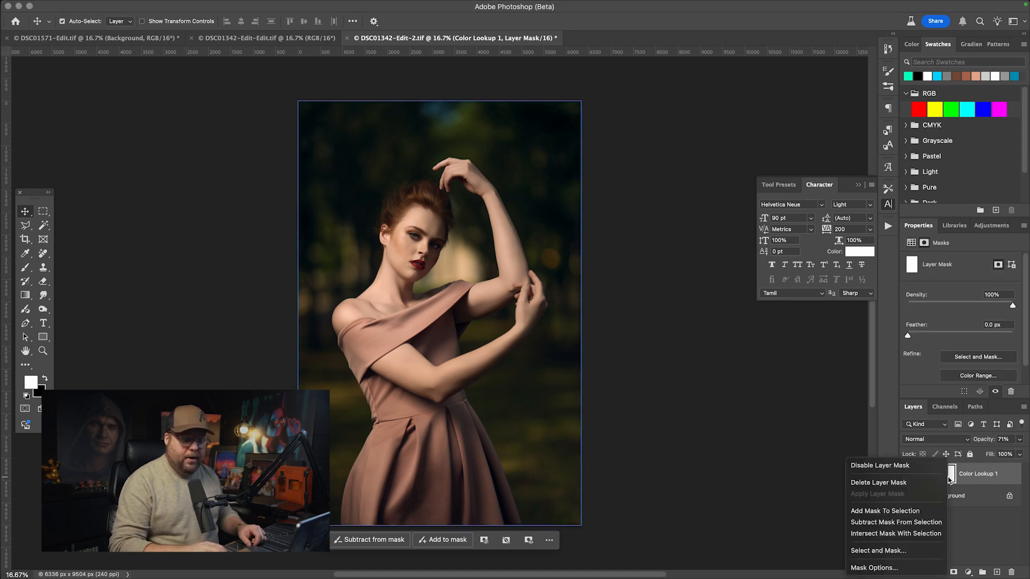
pyautogui.click(916, 483)
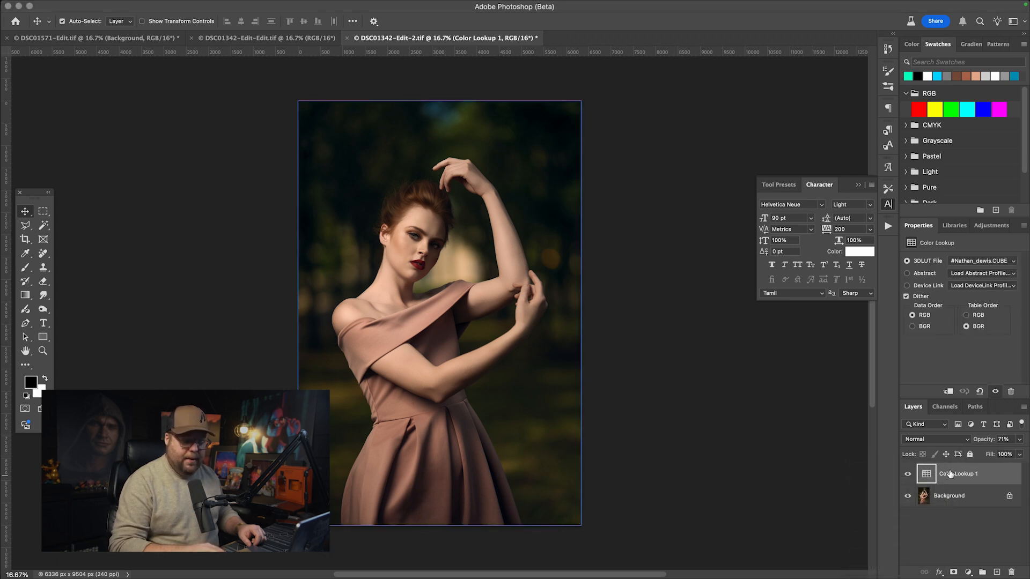
# - Select the woman as the subject and mask her out of the Color Lookup layer with a mask density of 43%
pyautogui.click(972, 501)
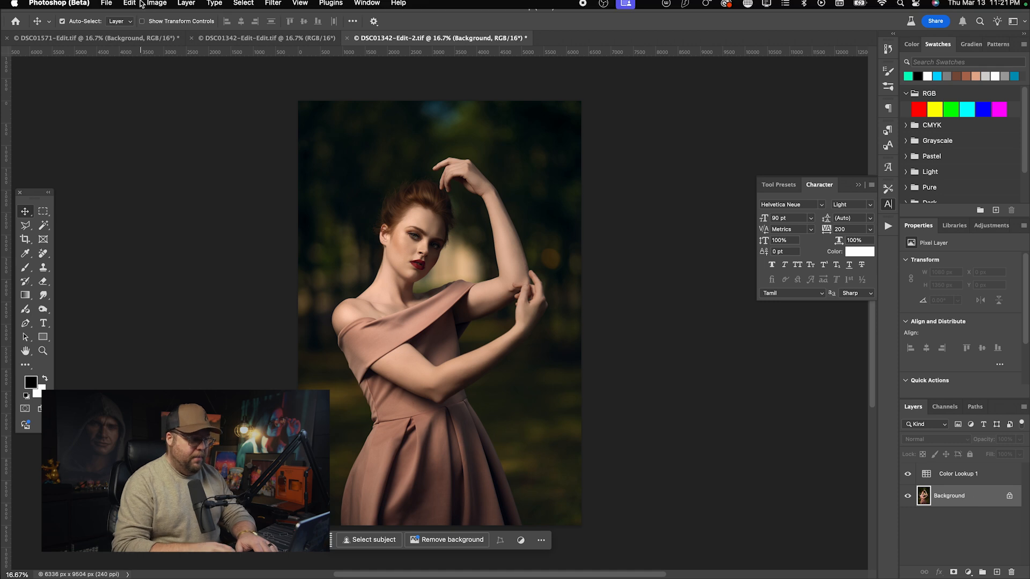
pyautogui.click(236, 6)
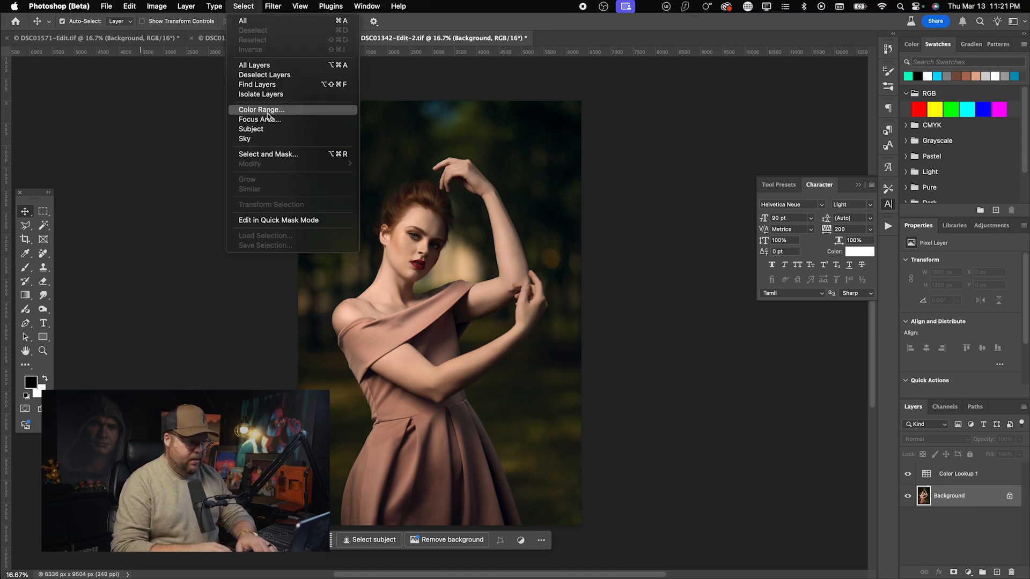
pyautogui.click(259, 129)
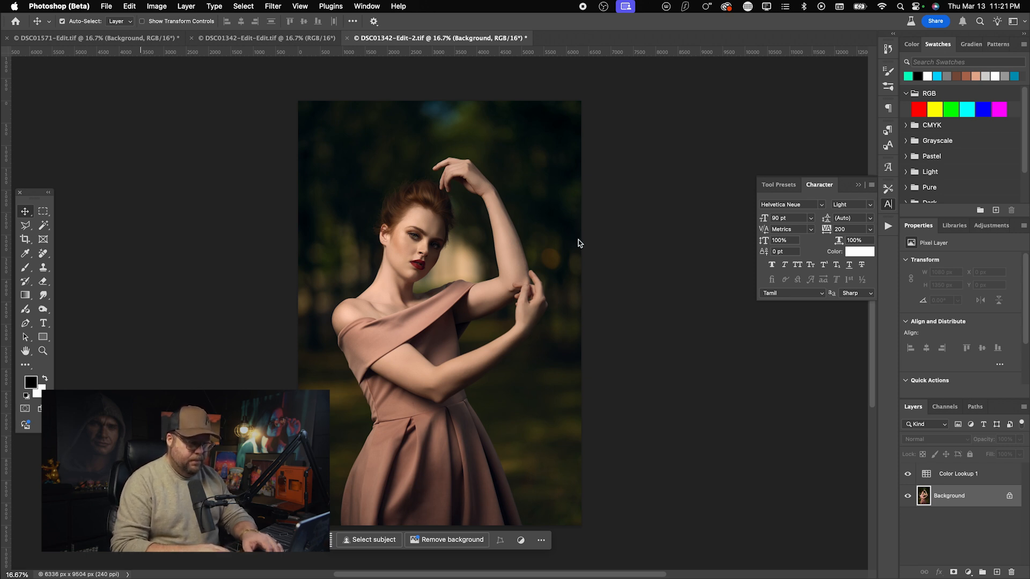
pyautogui.click(992, 478)
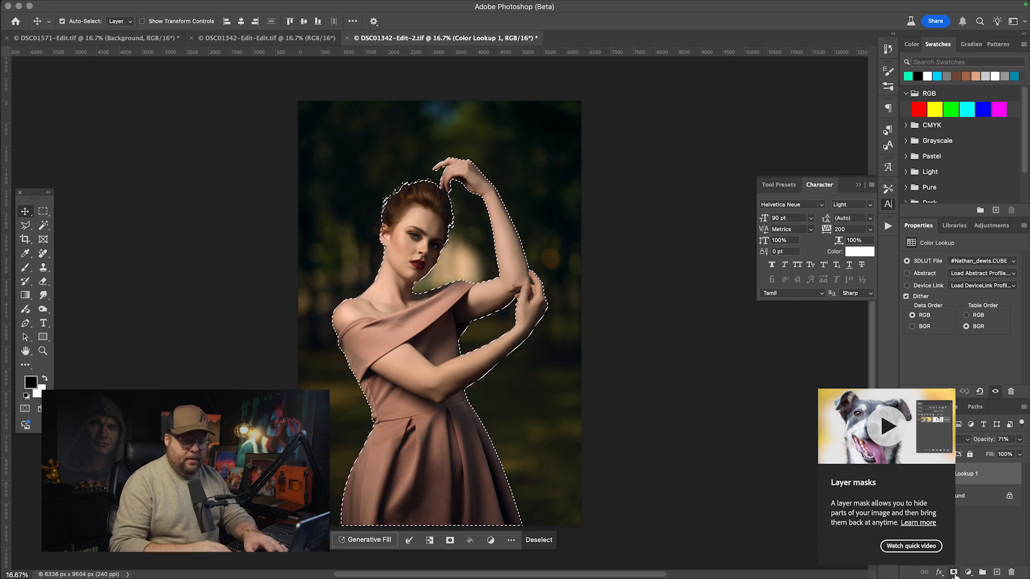
pyautogui.click(954, 573)
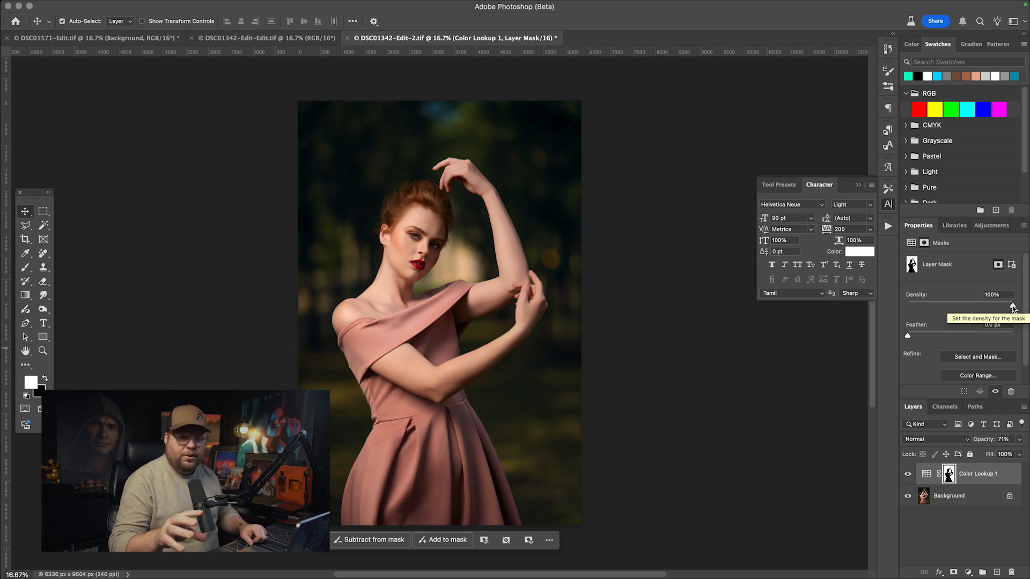
pyautogui.moveTo(1012, 308); pyautogui.dragTo(958, 305)
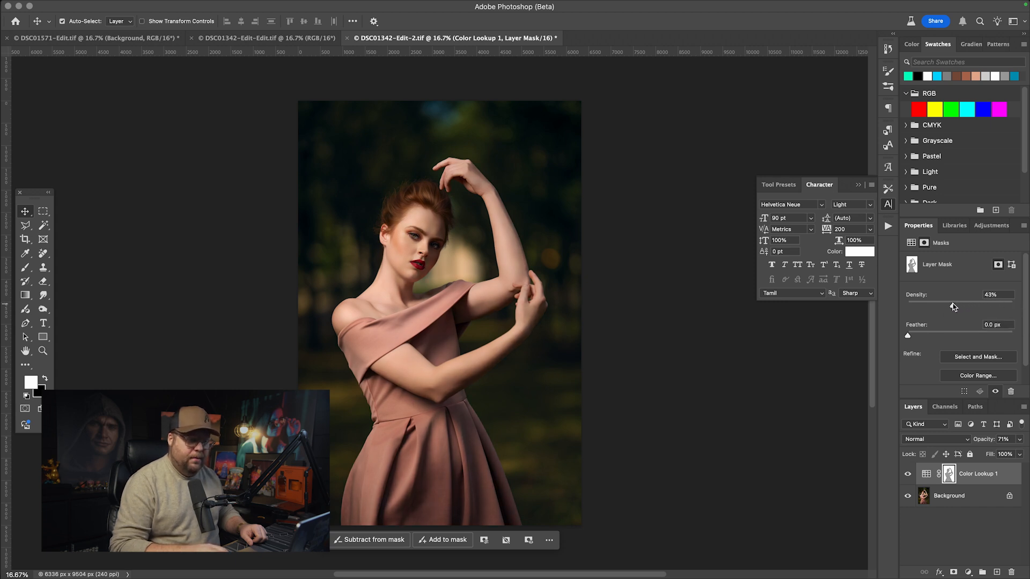
# - Compare the portrait with and without the Color Lookup grade, and examine the face, arms and dress up close
pyautogui.click(908, 475)
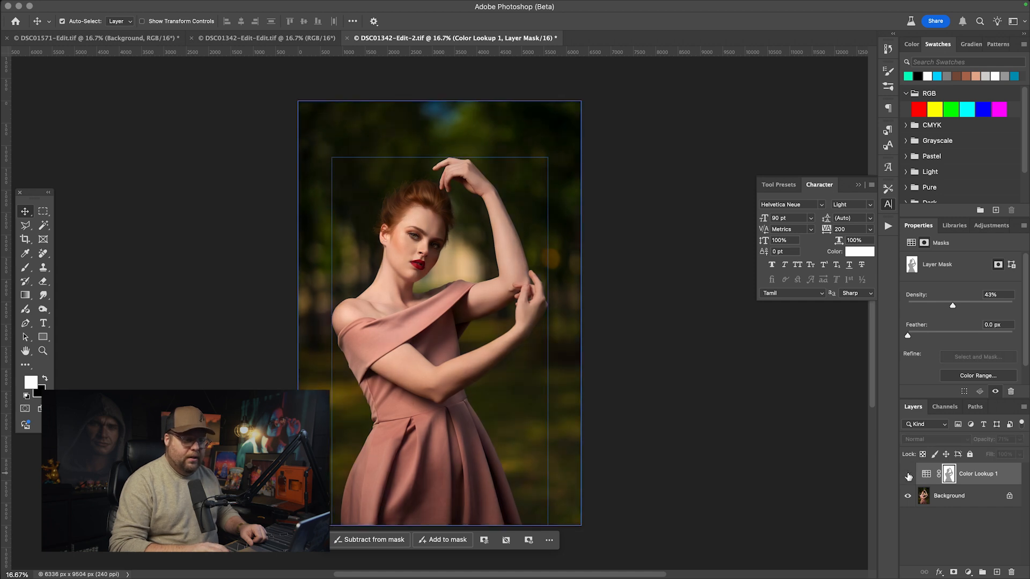
pyautogui.click(908, 475)
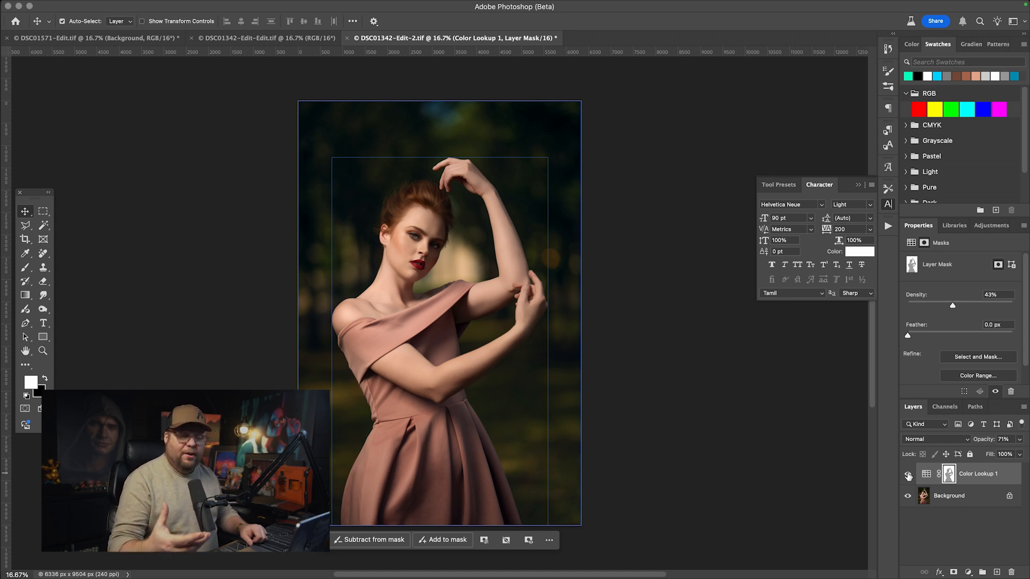
pyautogui.click(907, 475)
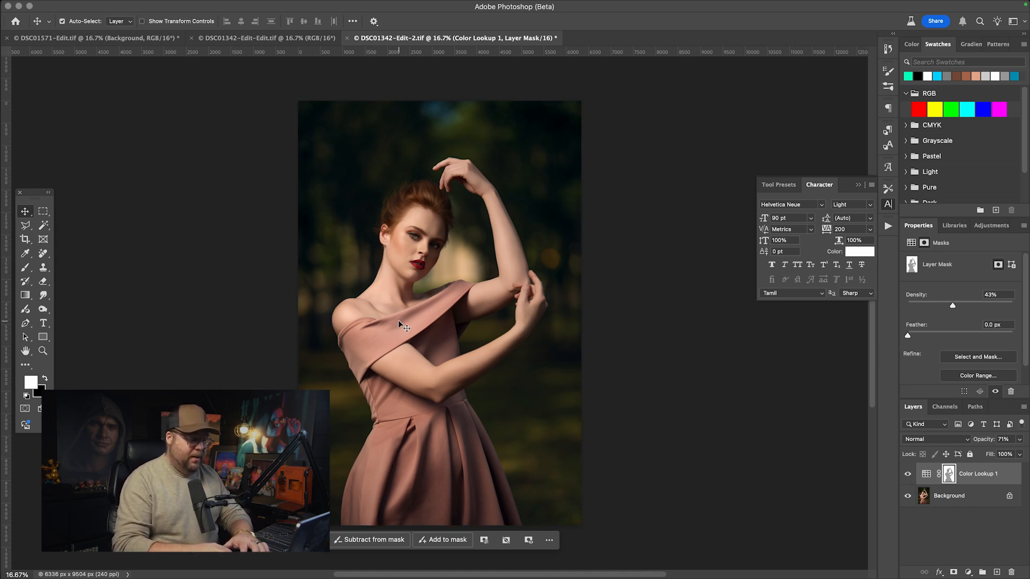
pyautogui.scroll(5, 398, 320)
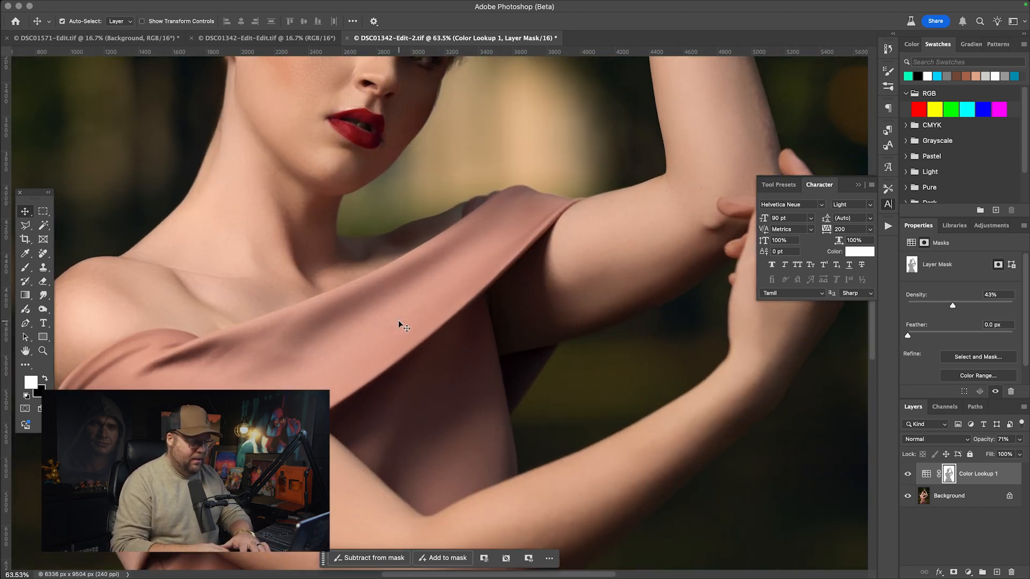
pyautogui.scroll(-3, 398, 320)
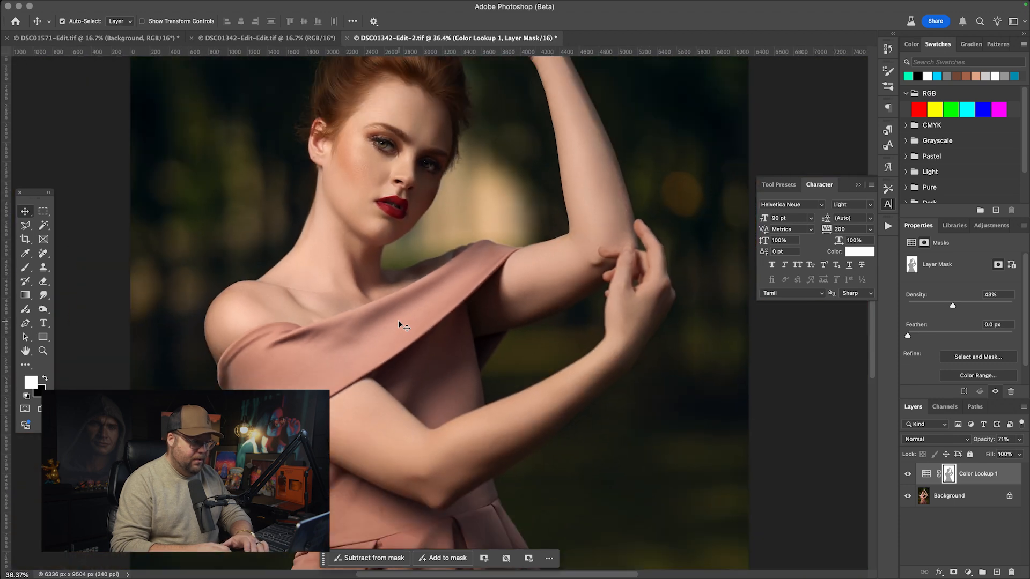
pyautogui.moveTo(420, 257); pyautogui.dragTo(410, 280)
pyautogui.press('super+minus')
pyautogui.press('super+minus')
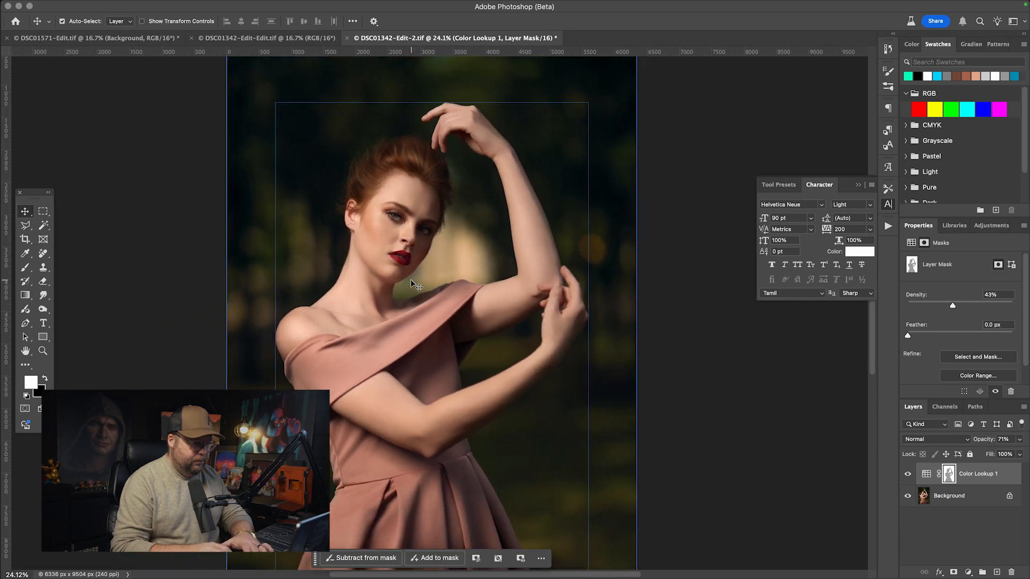
pyautogui.moveTo(411, 281); pyautogui.dragTo(403, 236)
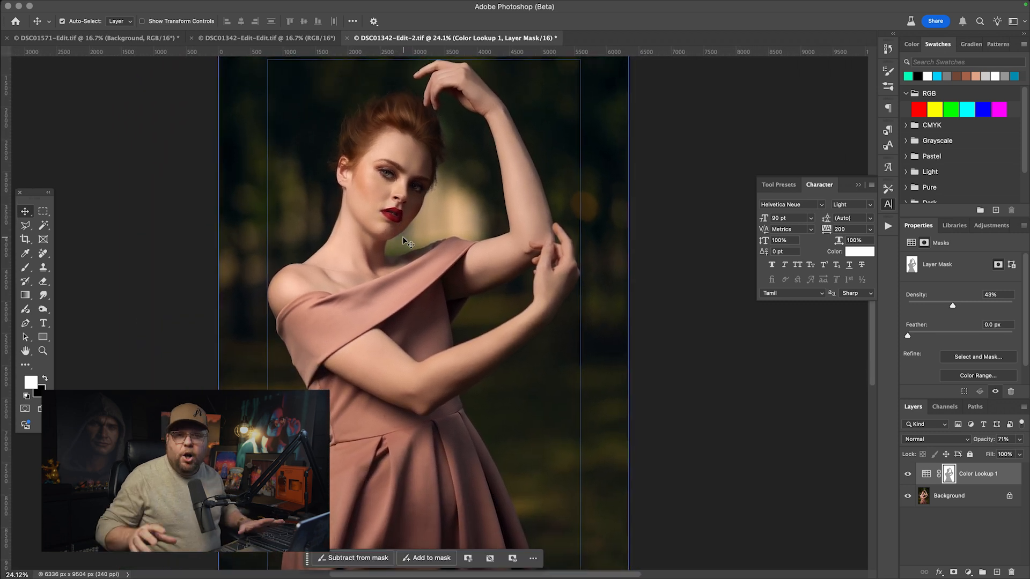